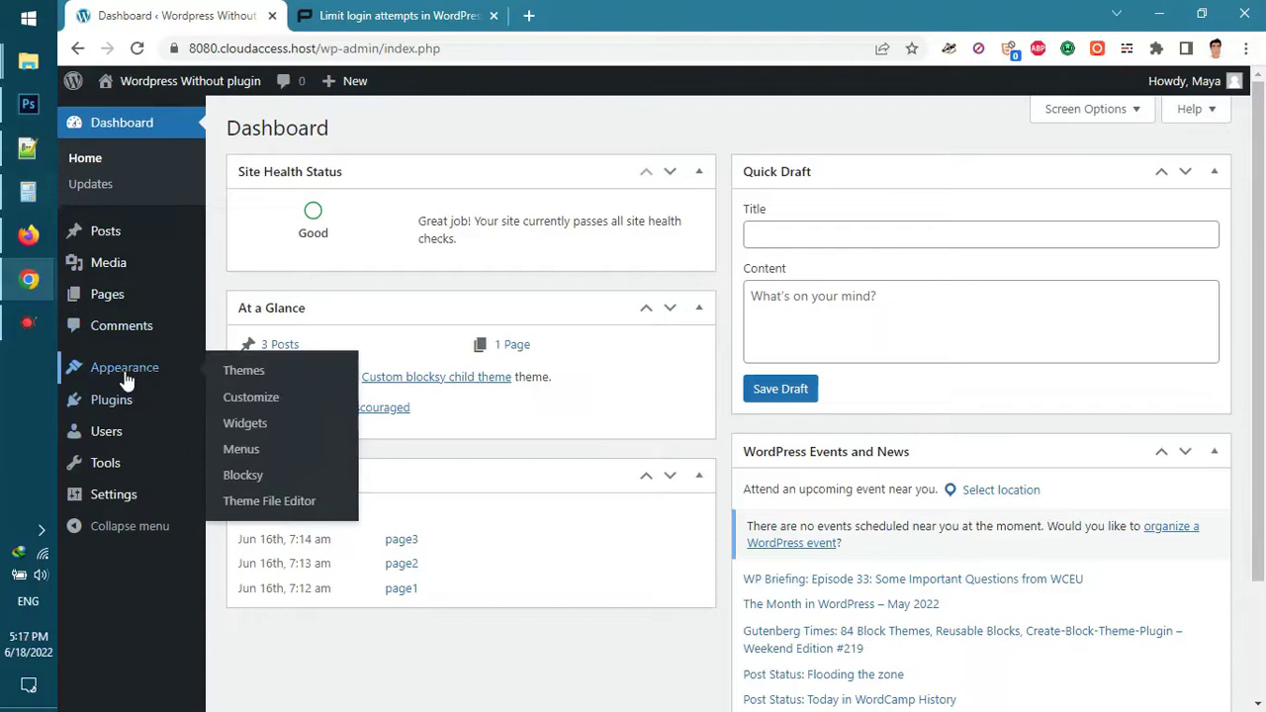
Step: Open the child theme's functions.php in the Theme File Editor
left_click(340, 505)
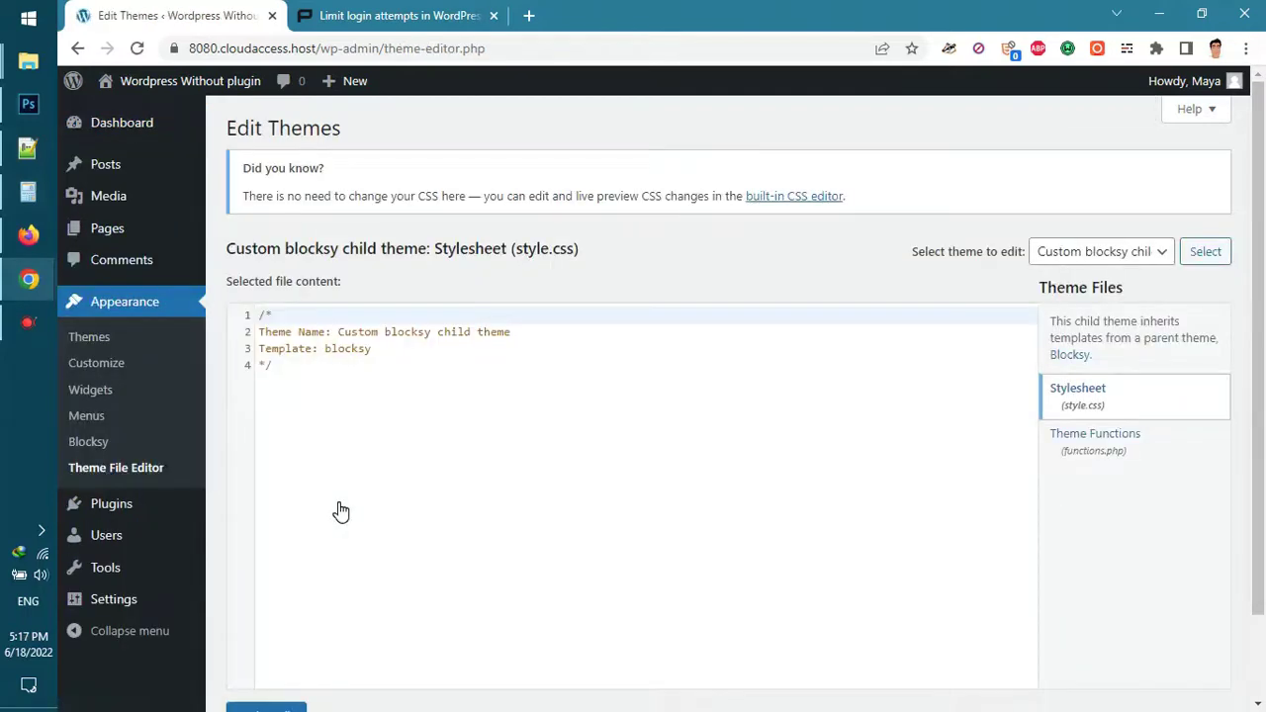
scroll(482, 471, "down", 1)
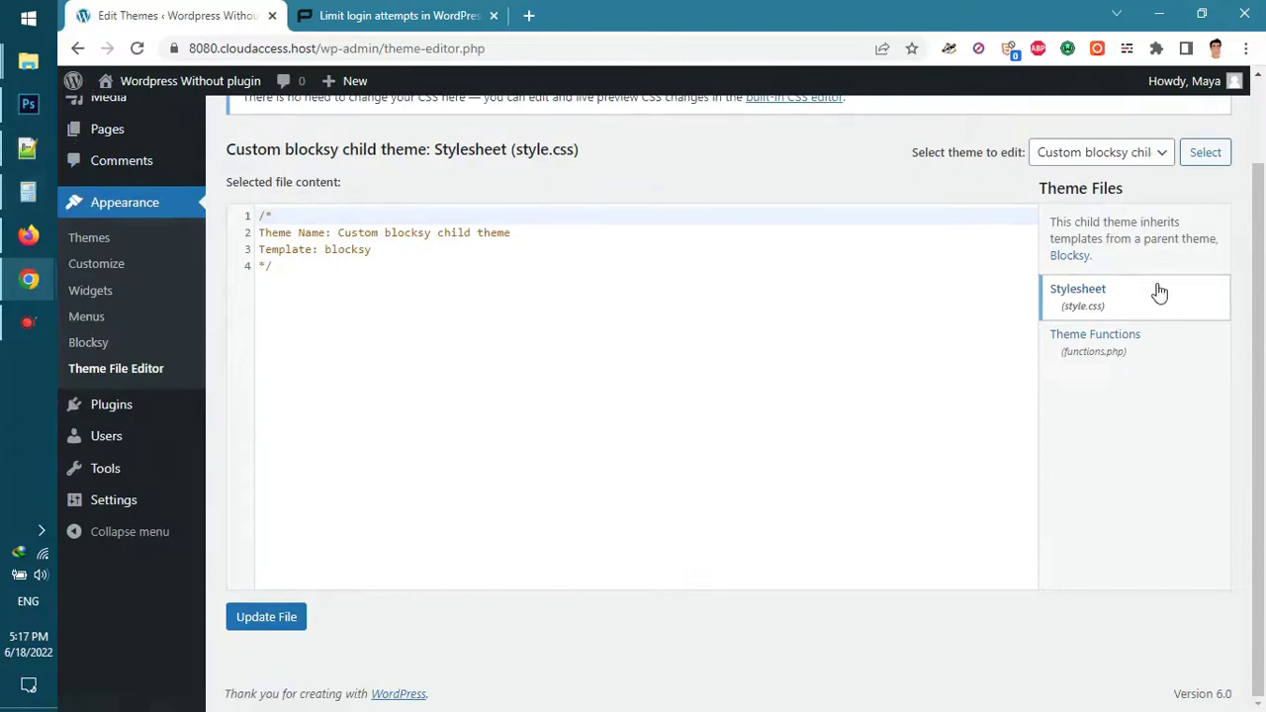
key("ctrl+plus")
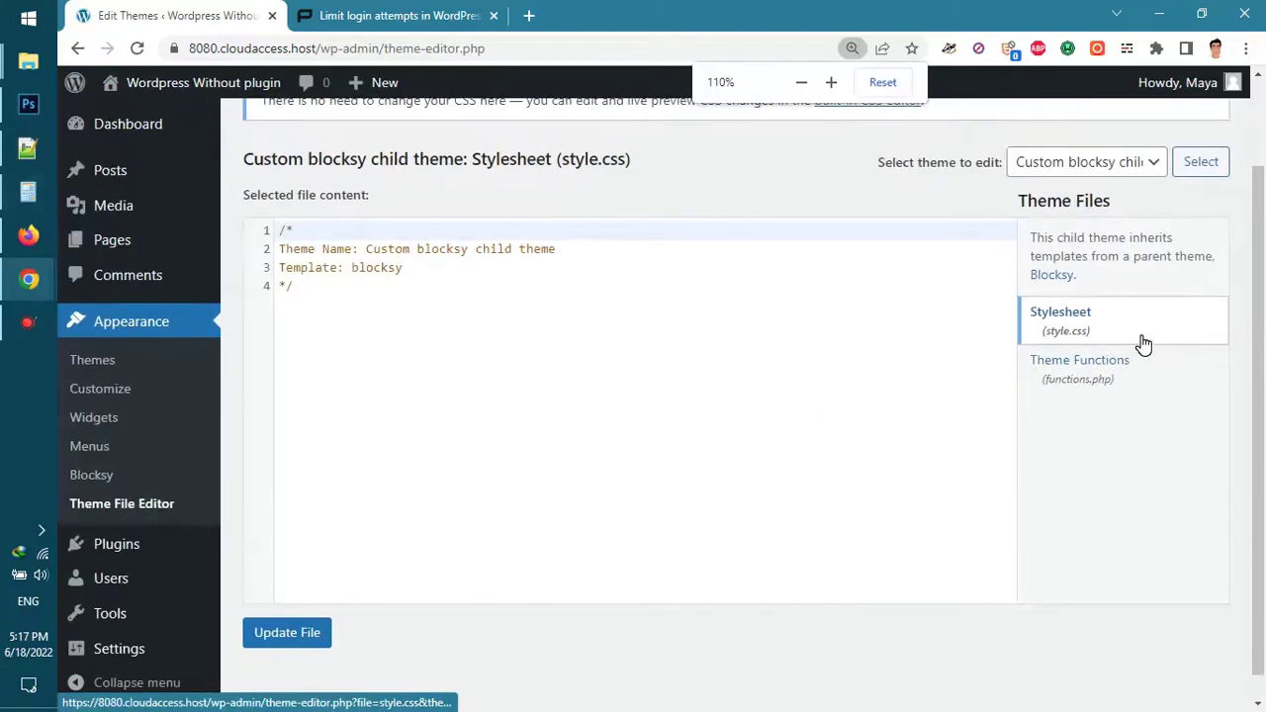
left_click(1157, 370)
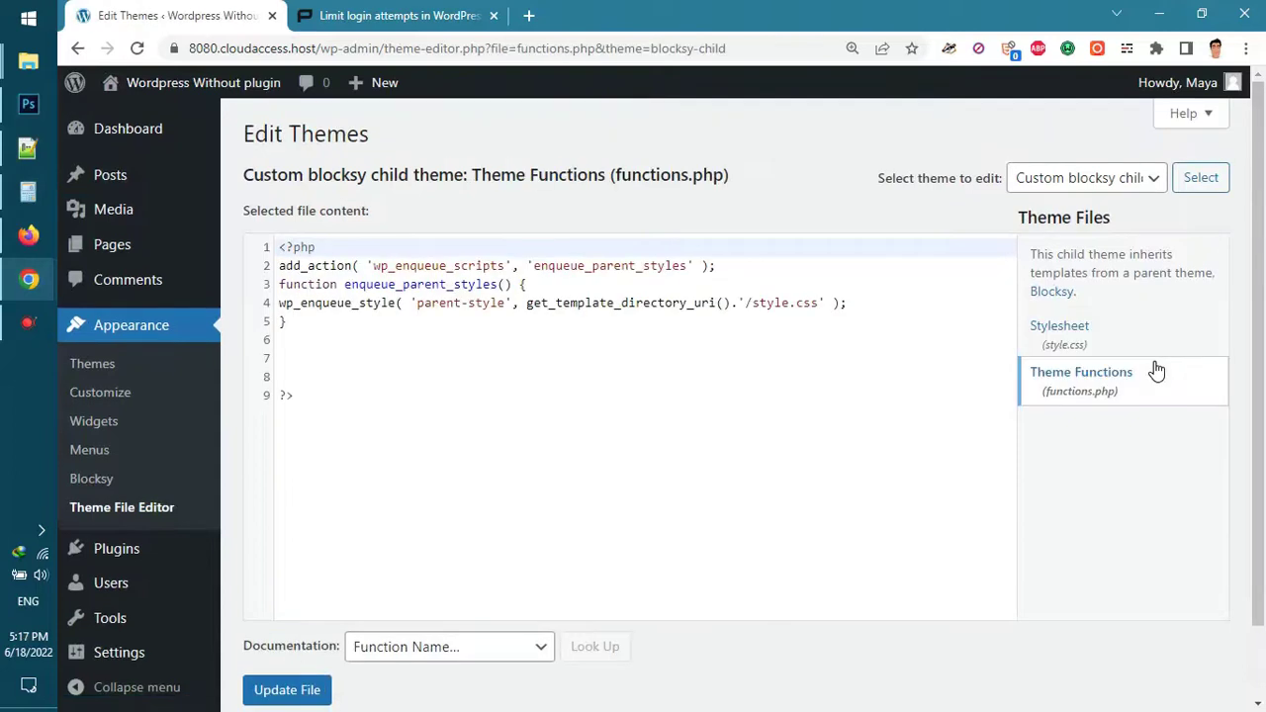
Step: Add several blank lines after line 6 of functions.php
left_click(295, 359)
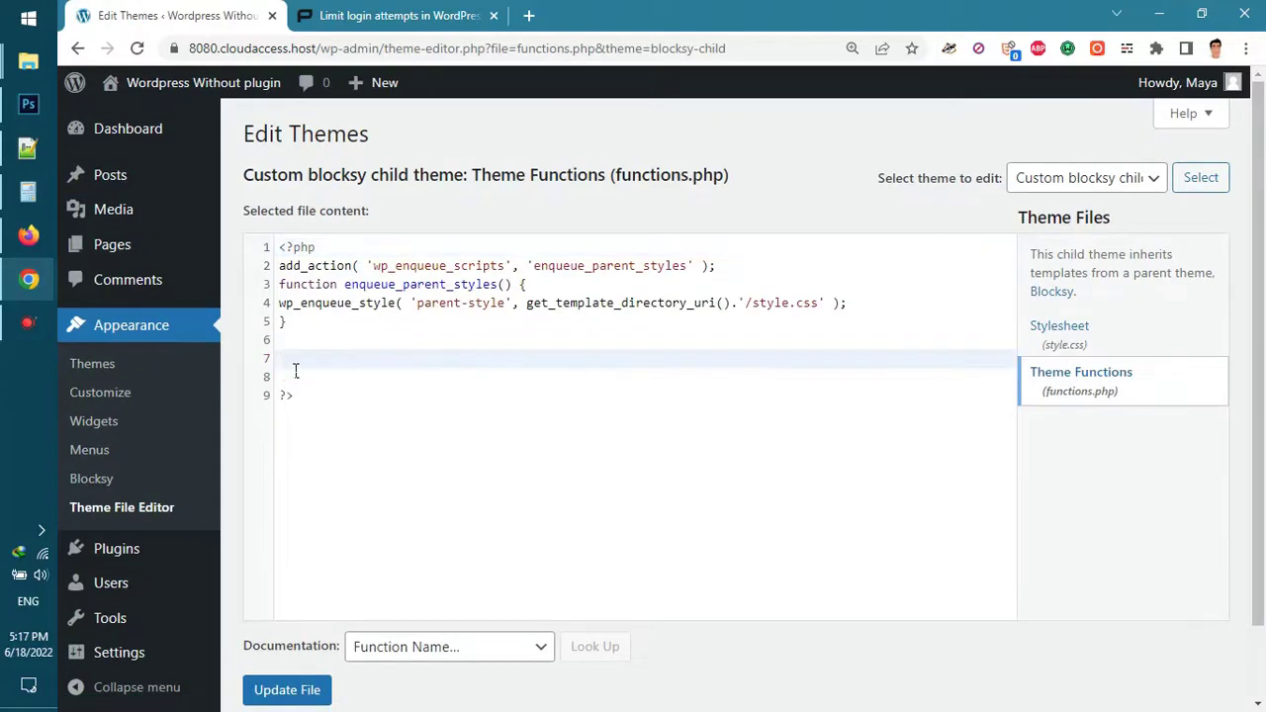
key("Return")
key("Return")
key("Return")
key("Return")
key("Return")
key("Return")
left_click(291, 359)
key("Return")
Step: Copy the limit-login-attempts code block from the Redpishi tutorial article
left_click(283, 396)
left_click(338, 12)
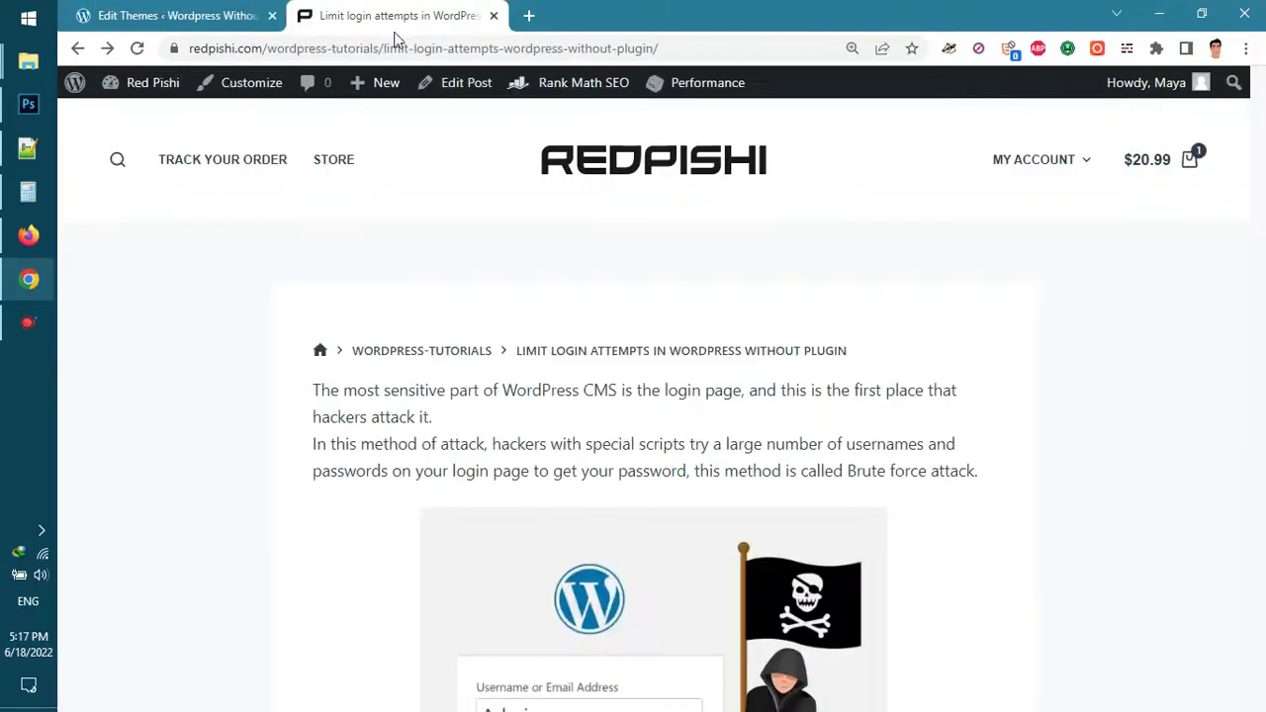
left_click_drag(1258, 119, 1258, 234)
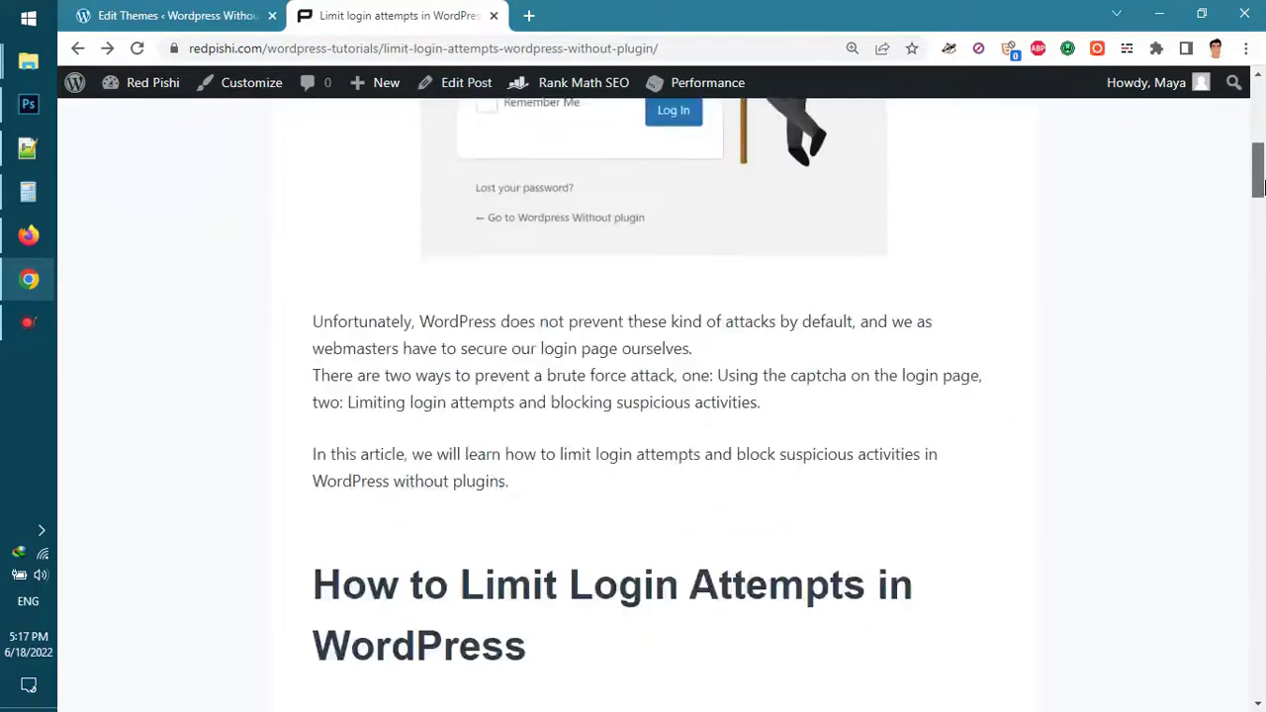
scroll(729, 333, "down", 2)
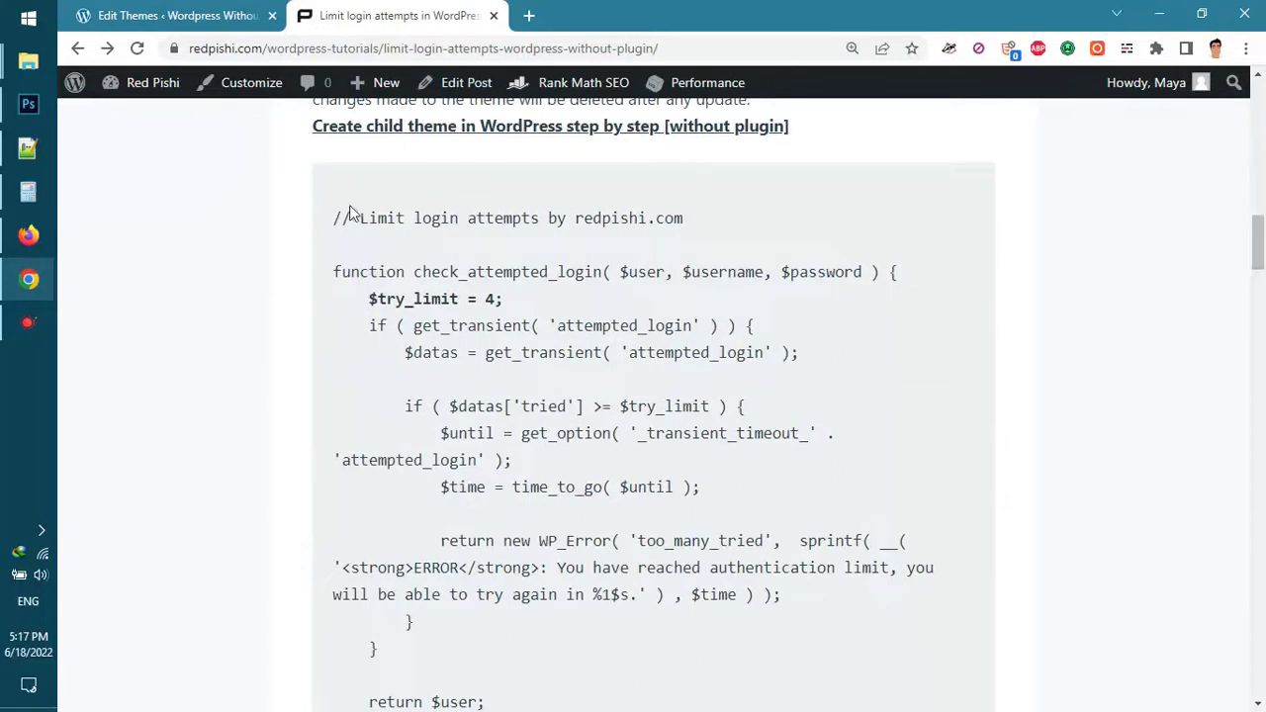
mouse_move(344, 222)
left_mouse_down()
mouse_move(522, 184)
mouse_move(702, 385)
mouse_move(799, 521)
mouse_move(782, 485)
mouse_move(776, 506)
left_mouse_up()
right_click(475, 353)
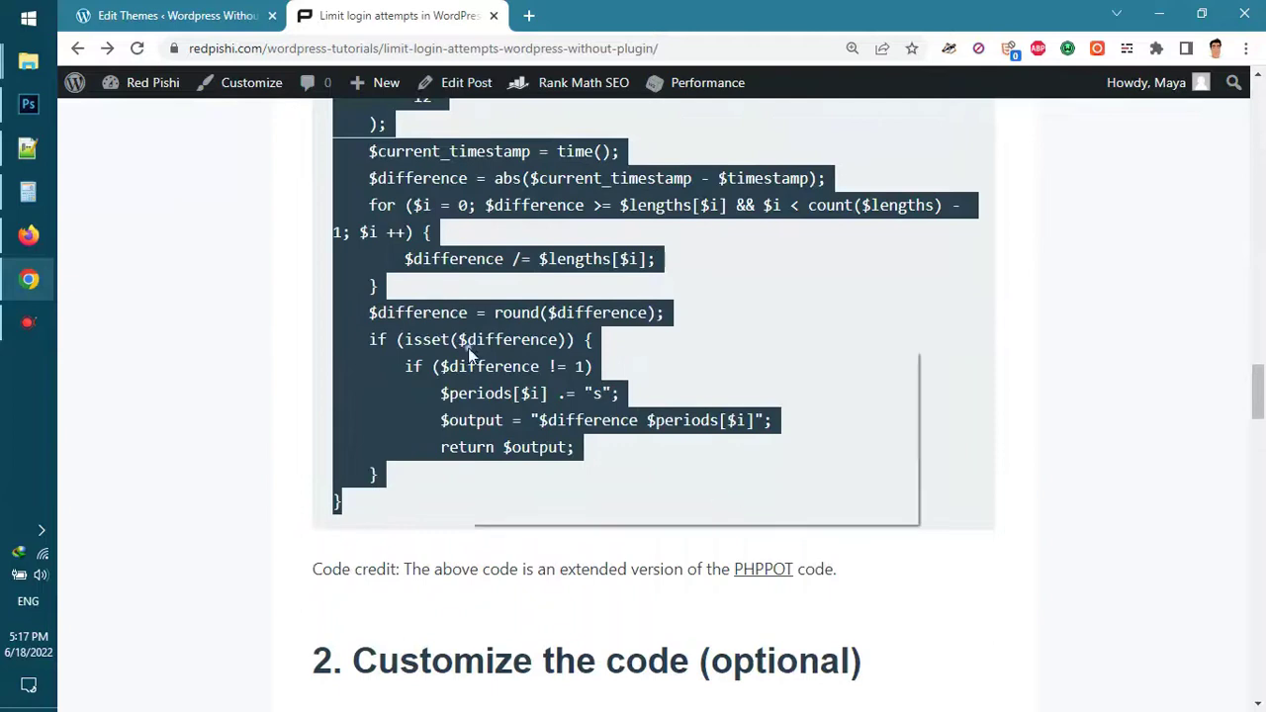
left_click(498, 362)
Step: Paste the copied login-limit code below the existing enqueue function in functions.php
left_click(217, 15)
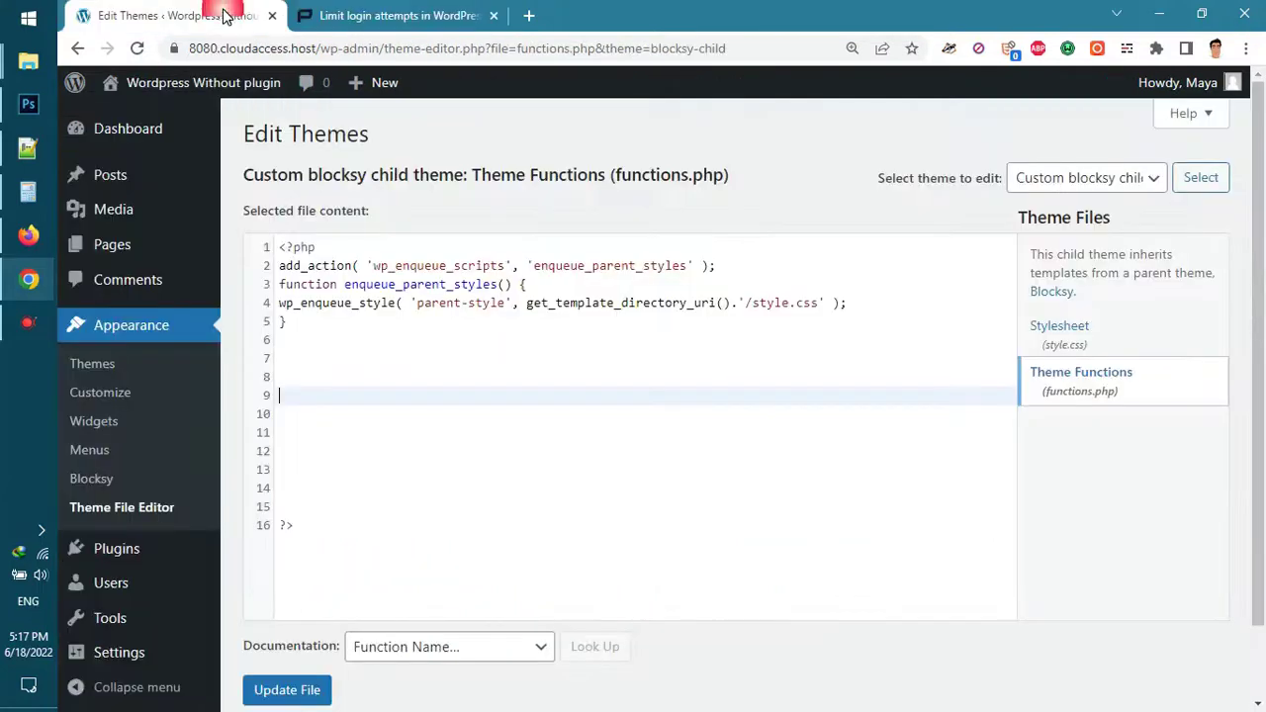
right_click(293, 403)
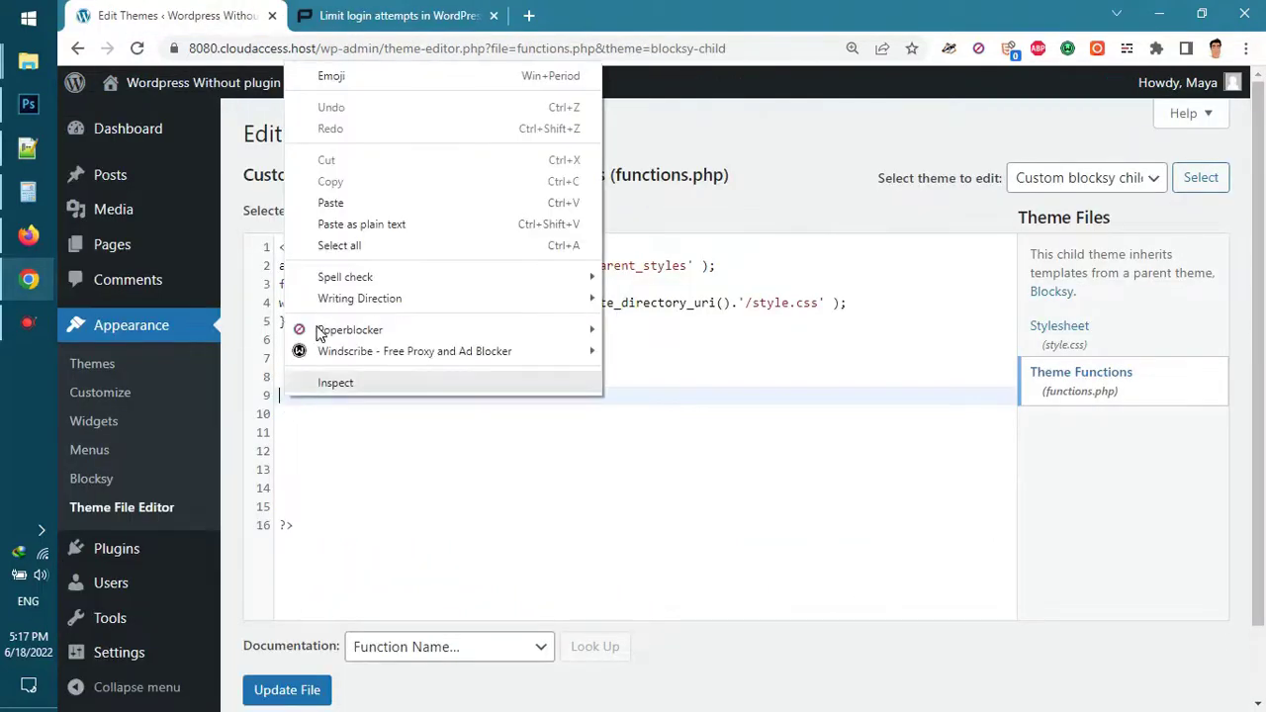
left_click(342, 202)
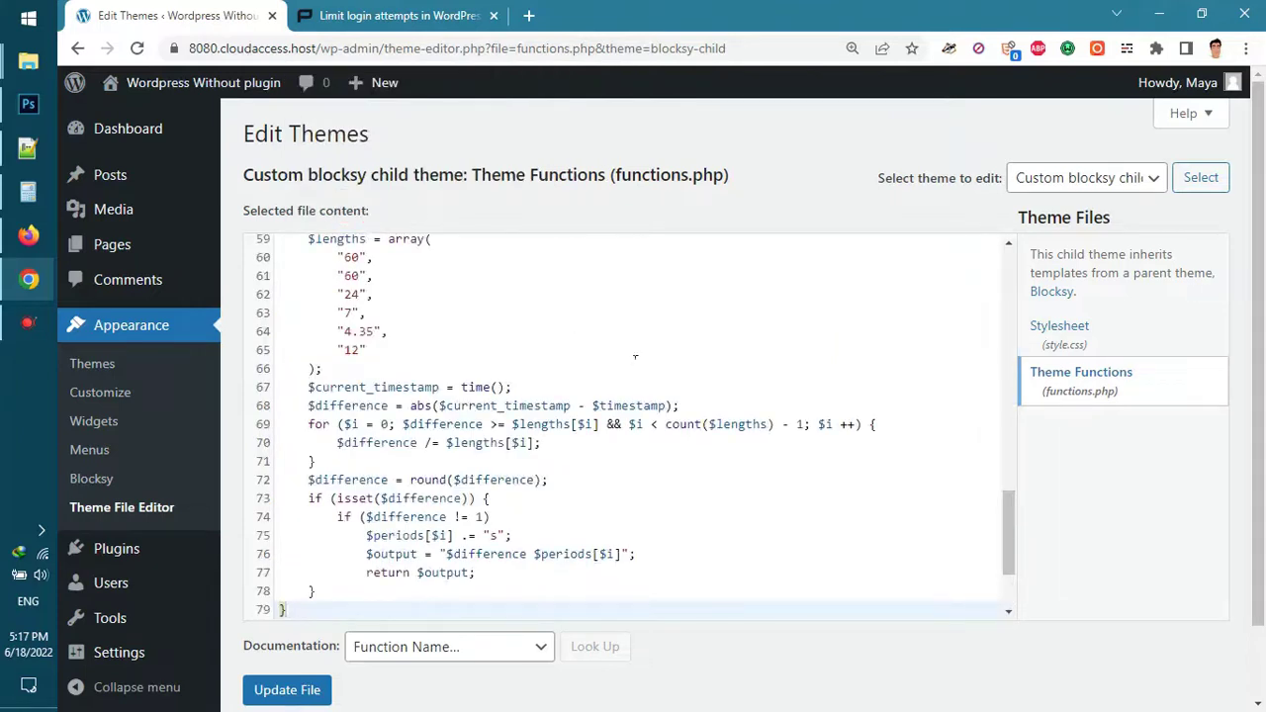
scroll(635, 357, "up", 7)
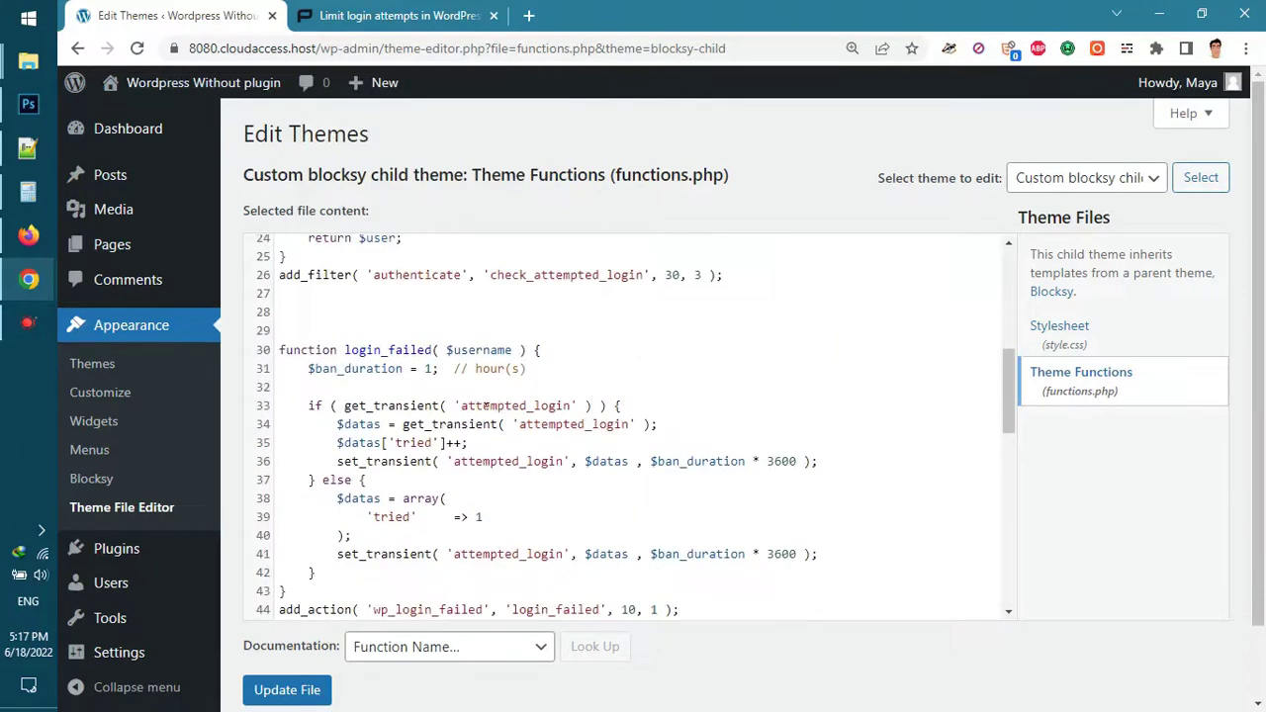
scroll(525, 371, "up", 5)
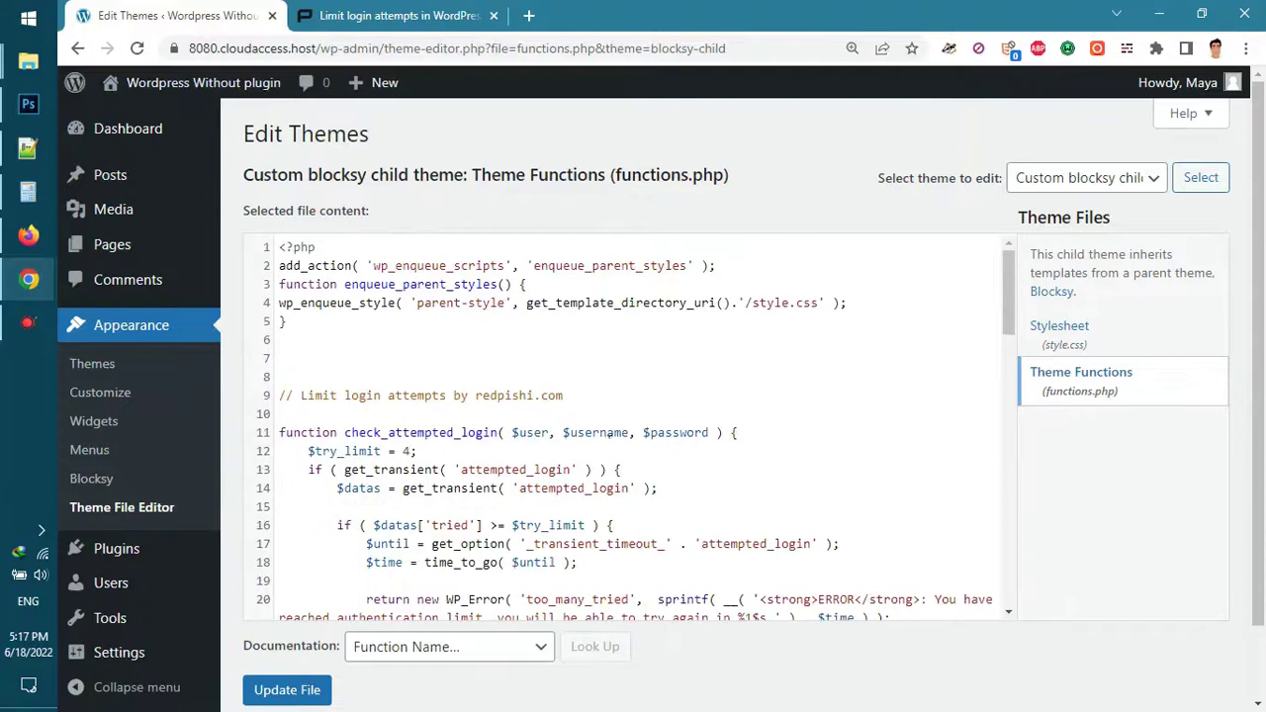
left_click(455, 473)
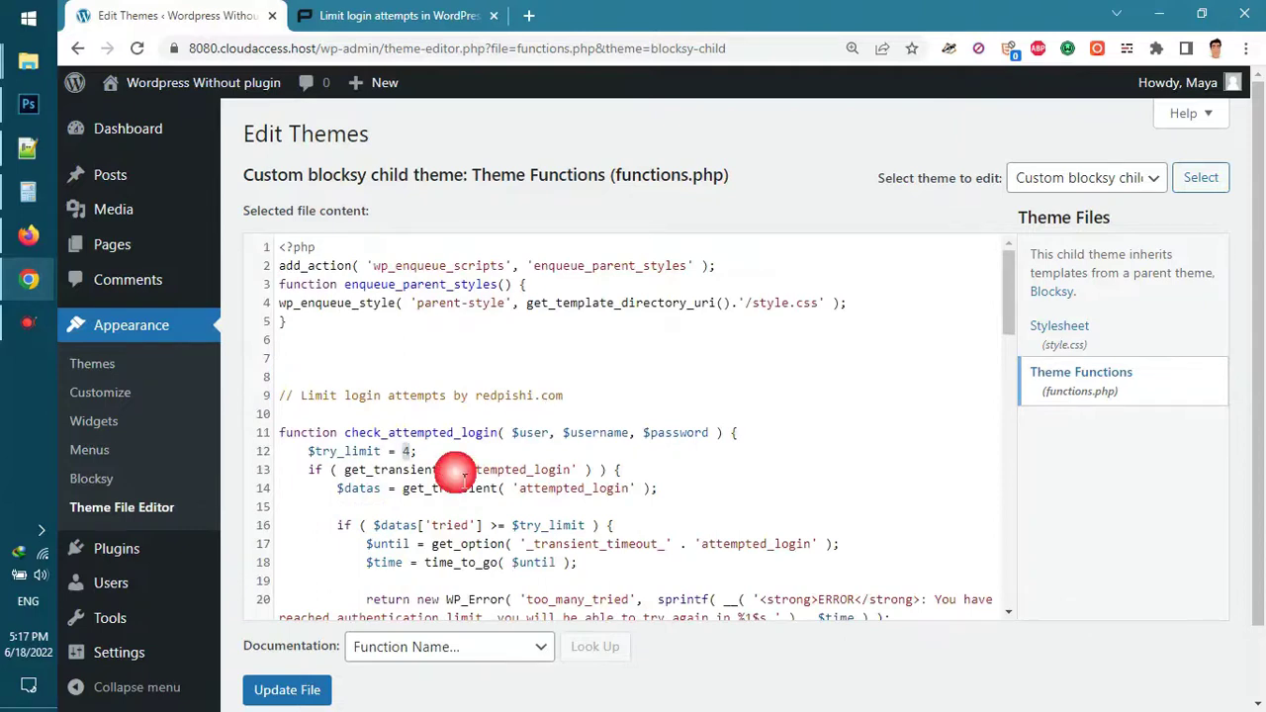
Step: Change $try_limit from 4 to 2 in functions.php
key("ctrl+plus")
key("ctrl+plus")
key("ctrl+plus")
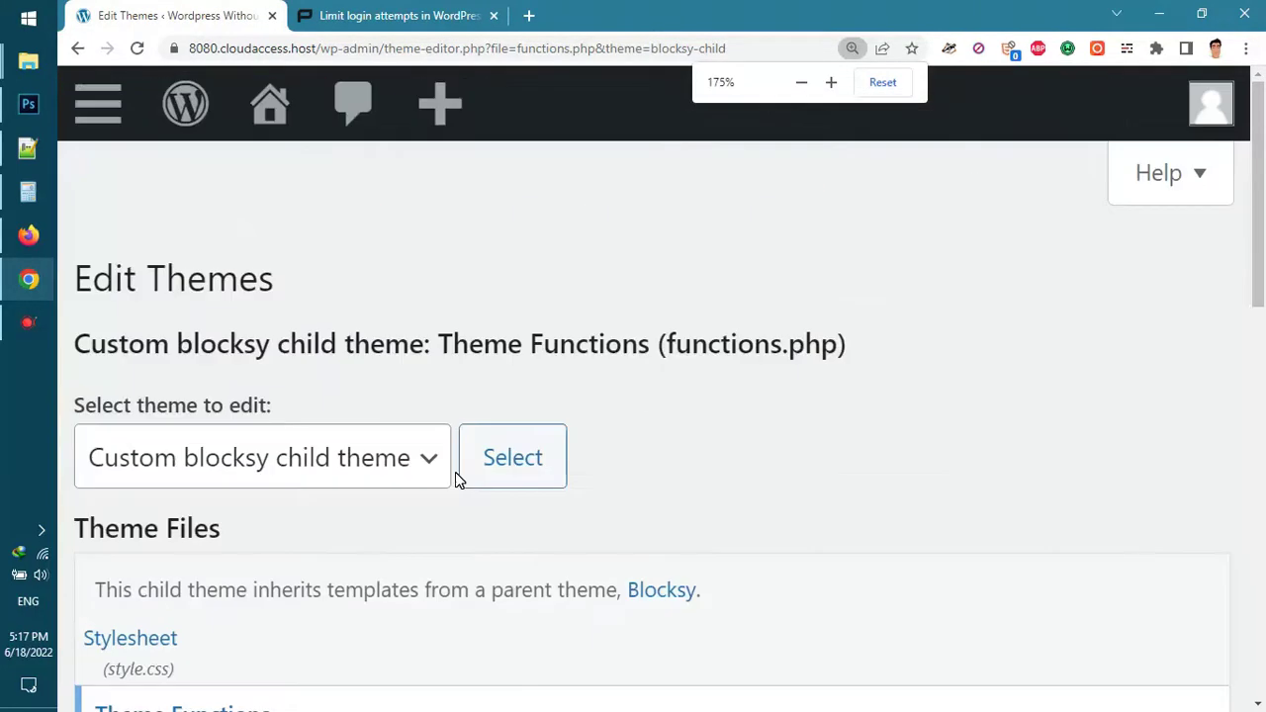
scroll(933, 387, "down", 3)
scroll(890, 416, "down", 3)
scroll(898, 416, "down", 3)
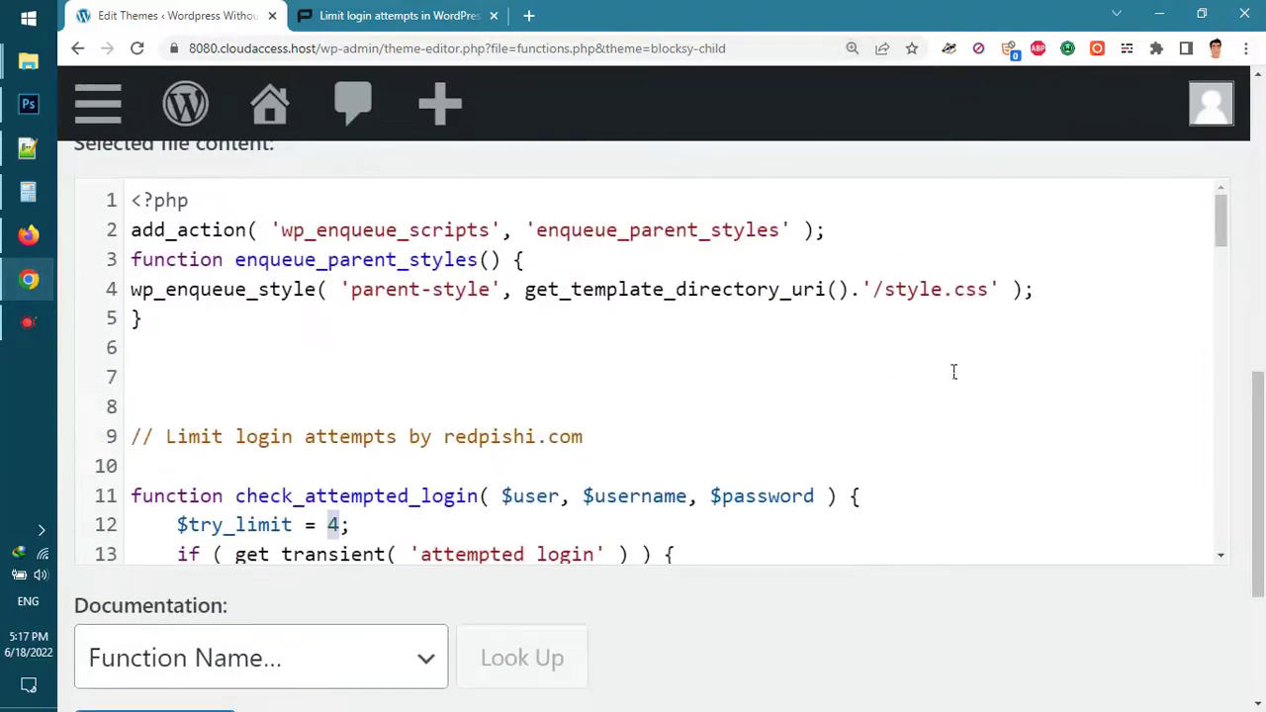
scroll(949, 373, "down", 3)
left_click(401, 386)
double_click(340, 436)
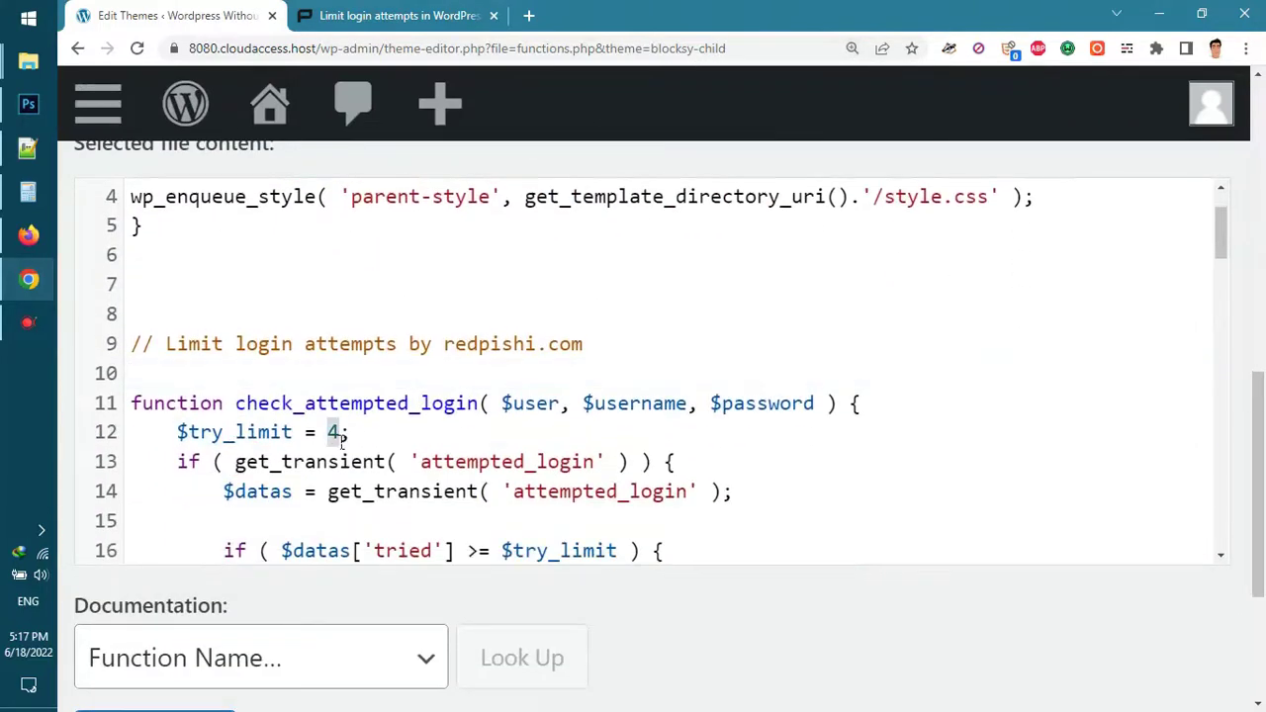
type("2")
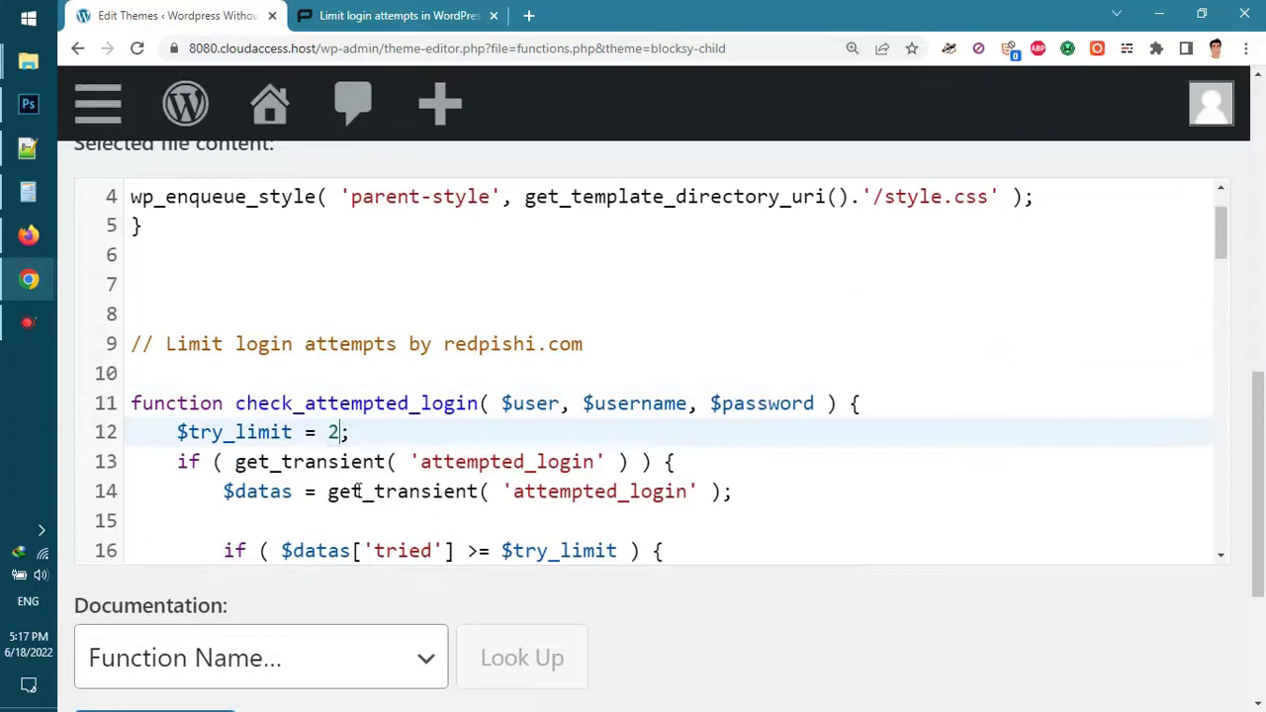
Step: Change $ban_duration from 1 to 0.008 hours
mouse_move(1217, 237)
left_mouse_down()
mouse_move(1232, 370)
mouse_move(1237, 342)
mouse_move(1012, 343)
left_mouse_up()
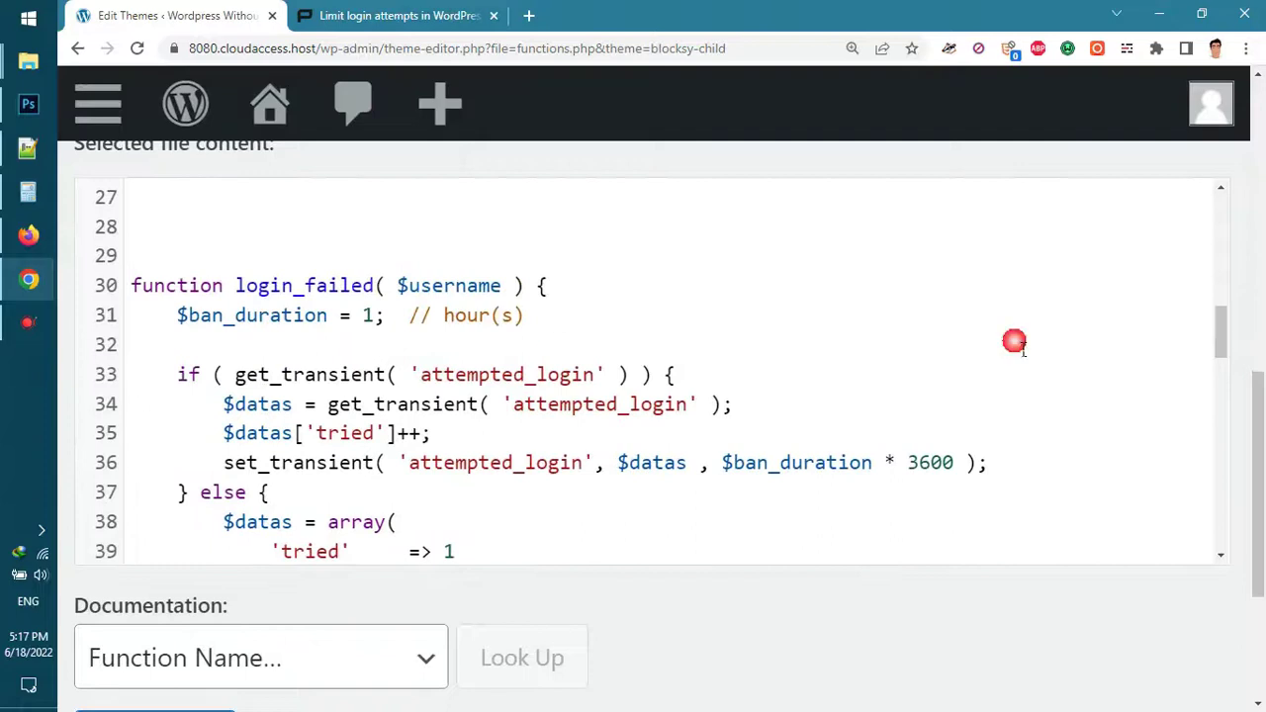
left_click(386, 315)
double_click(367, 315)
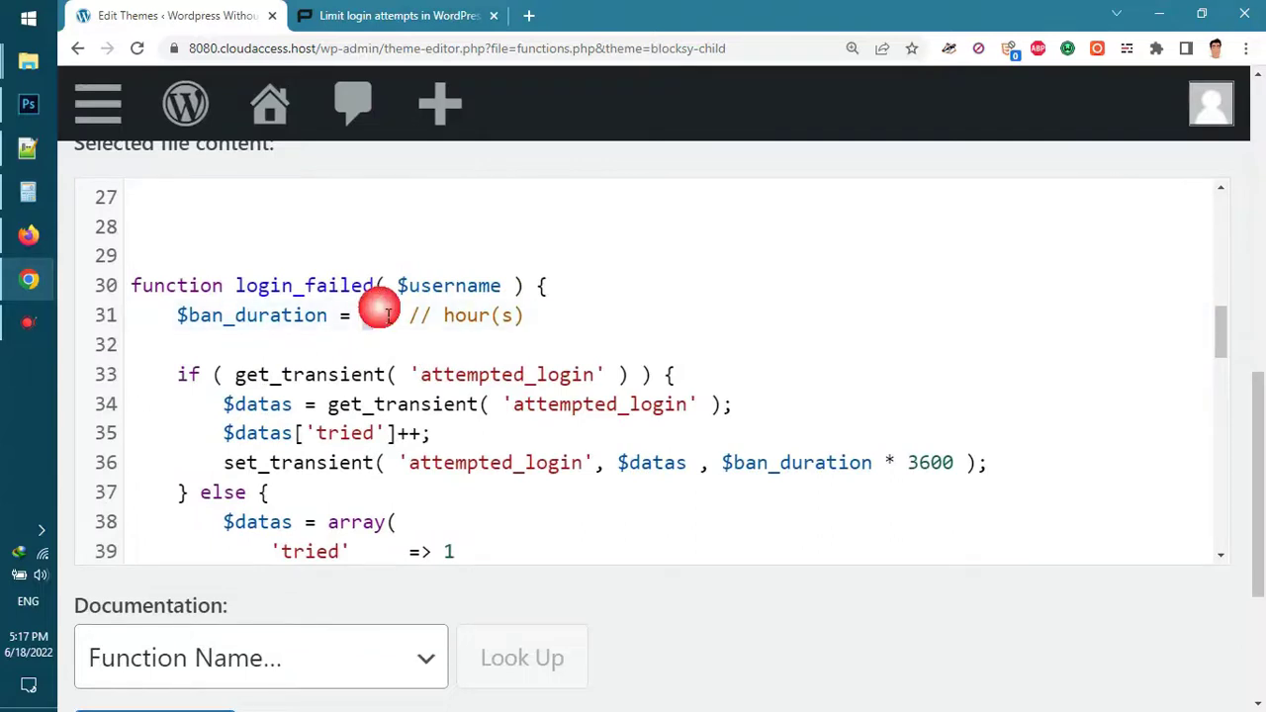
type("0.00")
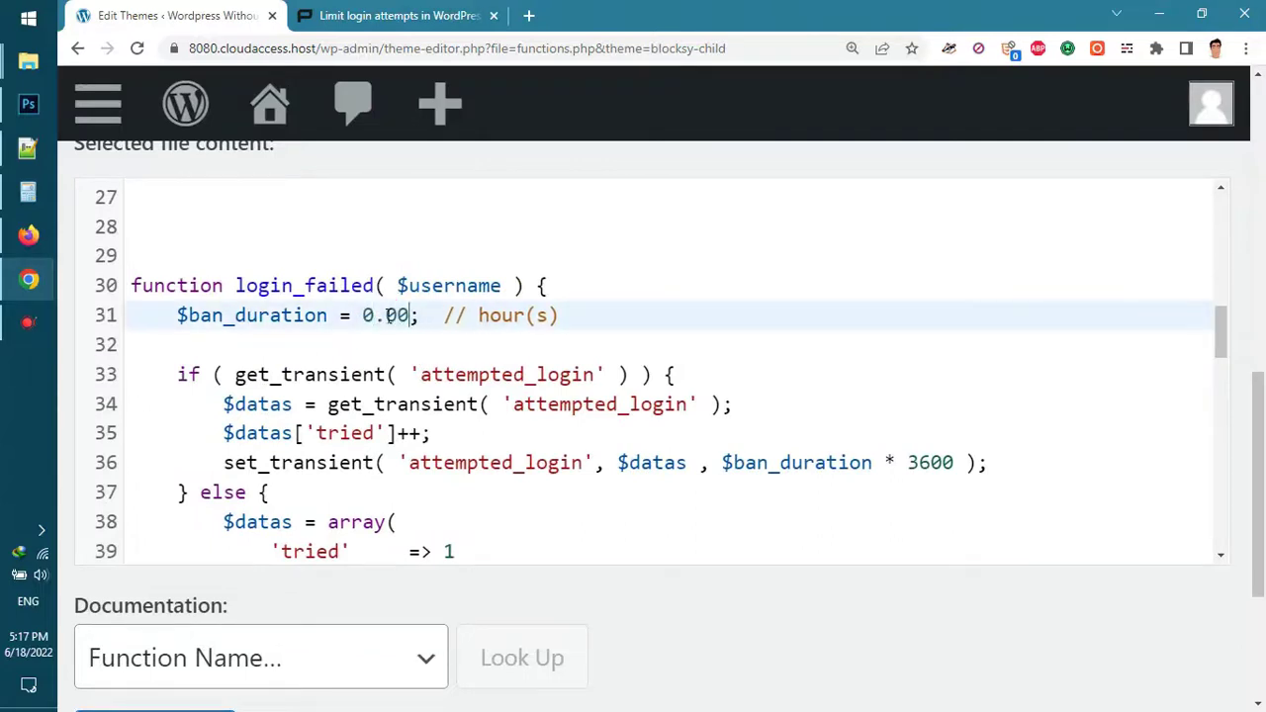
type("8")
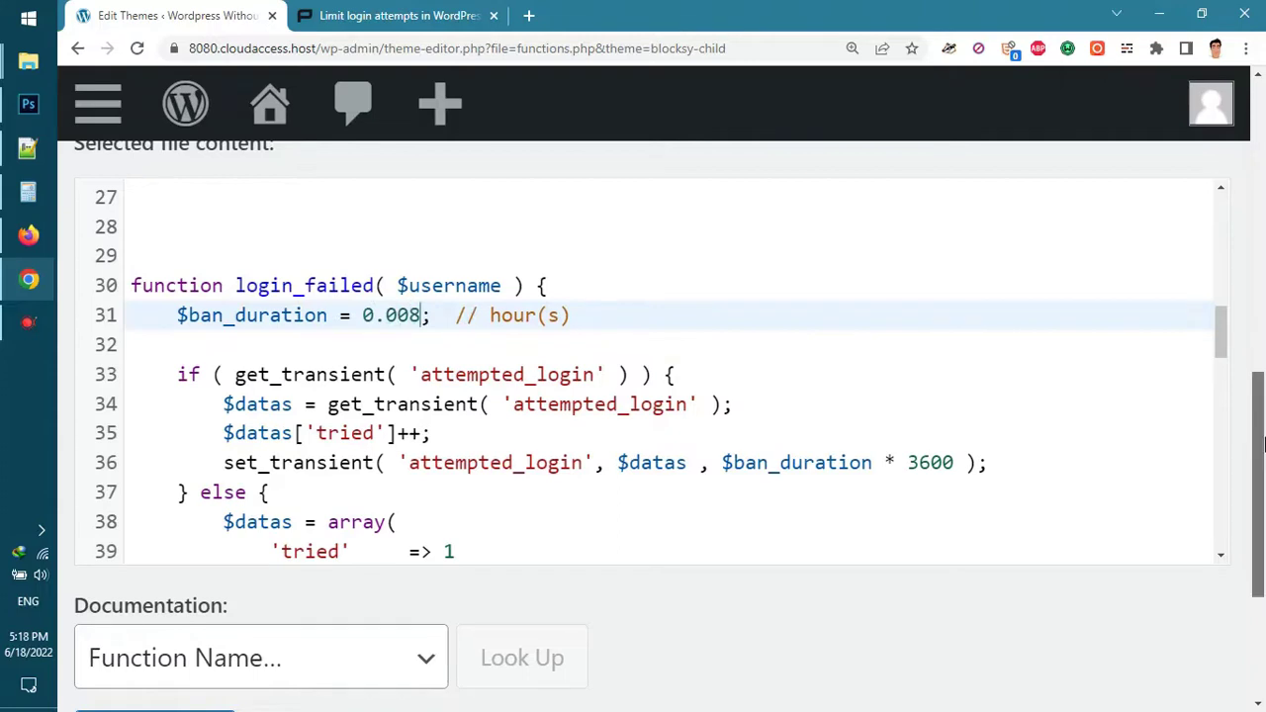
scroll(1262, 347, "down", 3)
Step: Save functions.php with Update File and select the site's admin address
left_click(203, 467)
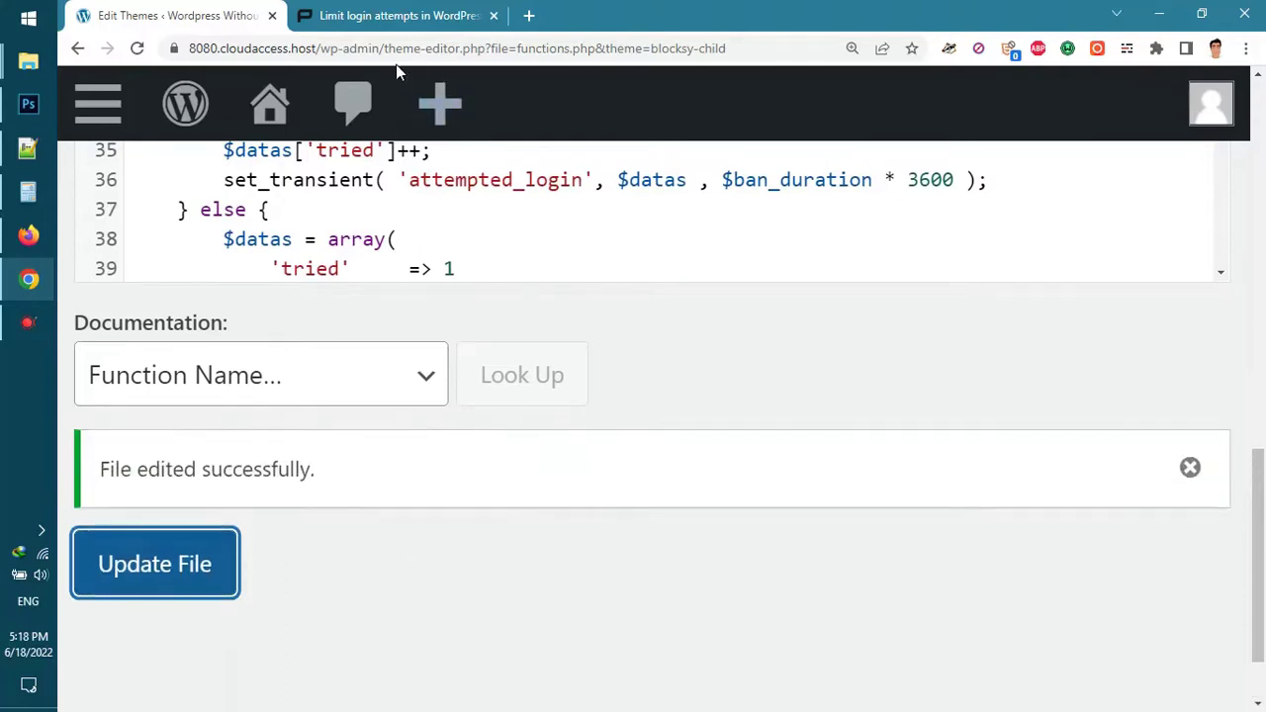
left_click_drag(430, 48, 213, 59)
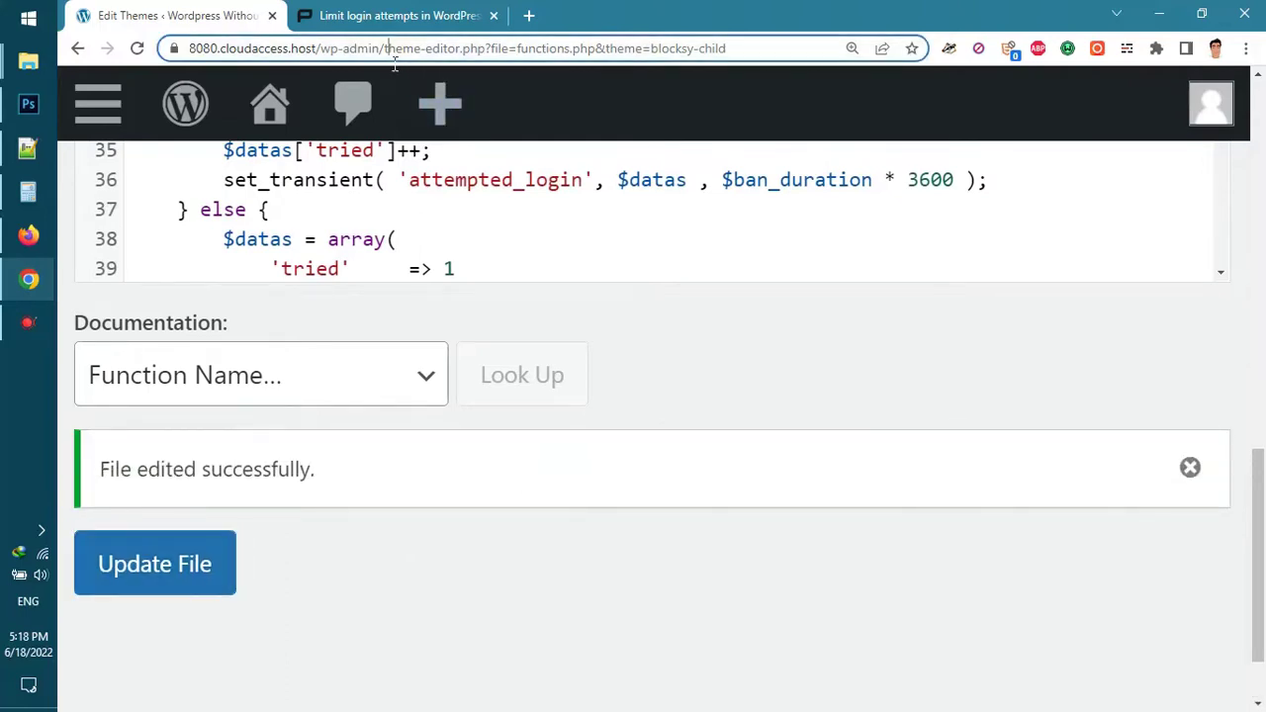
Step: Load the copied wp-admin address in Firefox, removing the stray trailing character
right_click(280, 52)
left_click(327, 147)
left_click(29, 235)
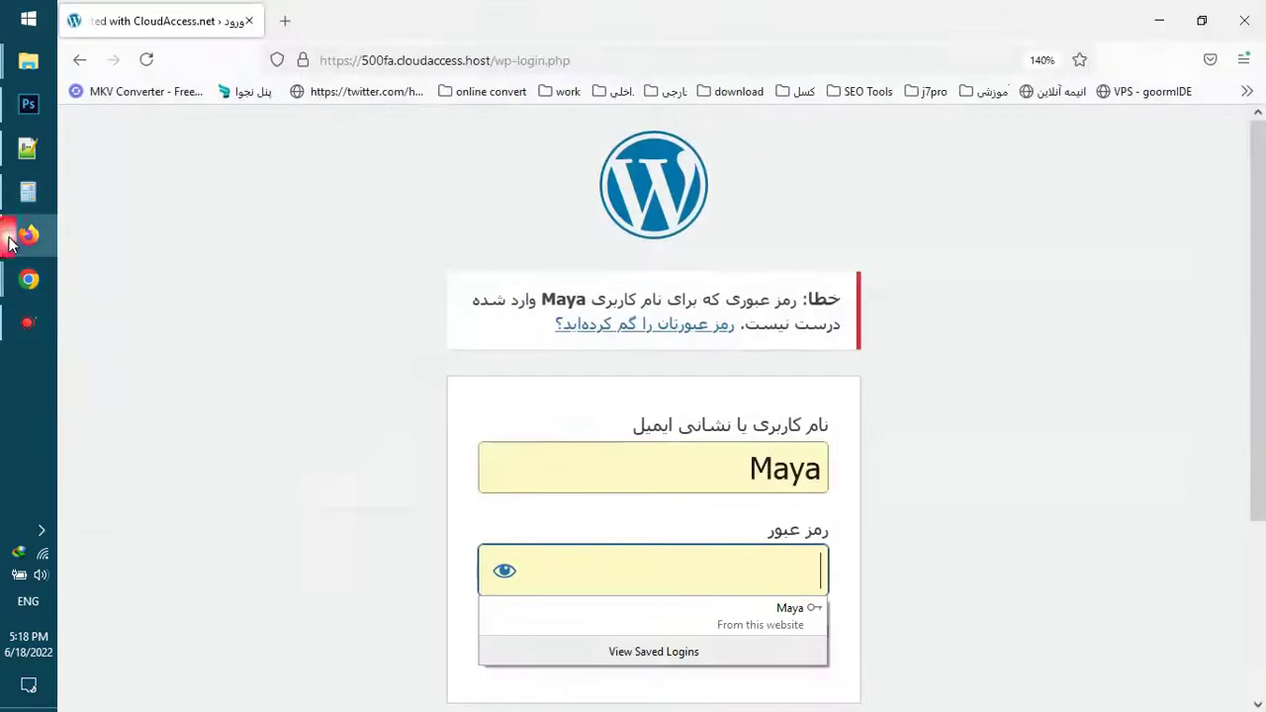
left_click(431, 64)
right_click(427, 65)
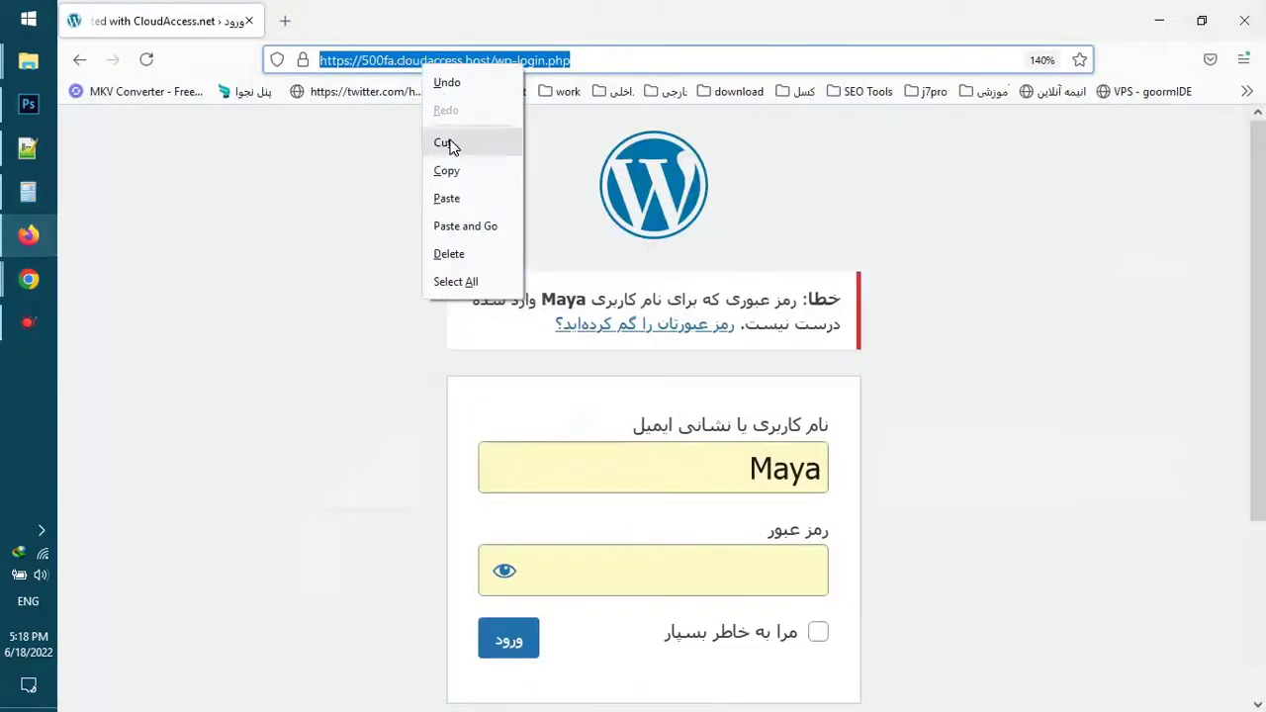
left_click(455, 226)
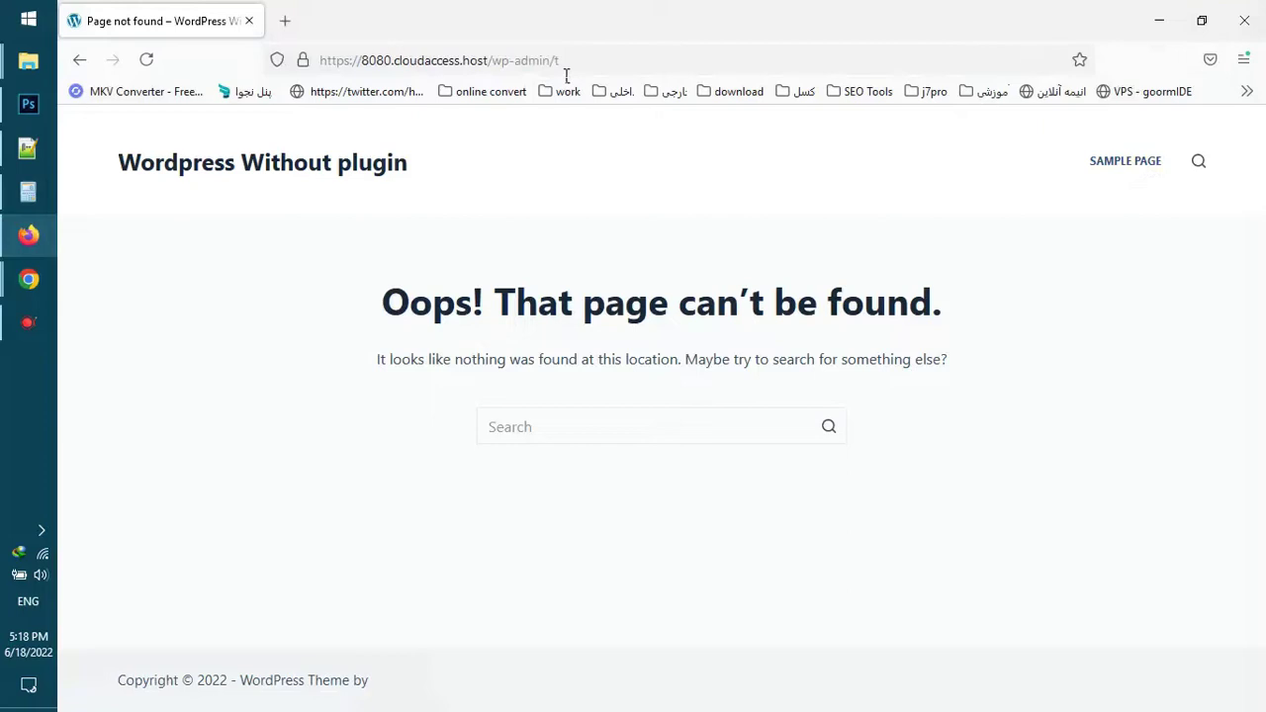
double_click(663, 66)
key("BackSpace")
key("Return")
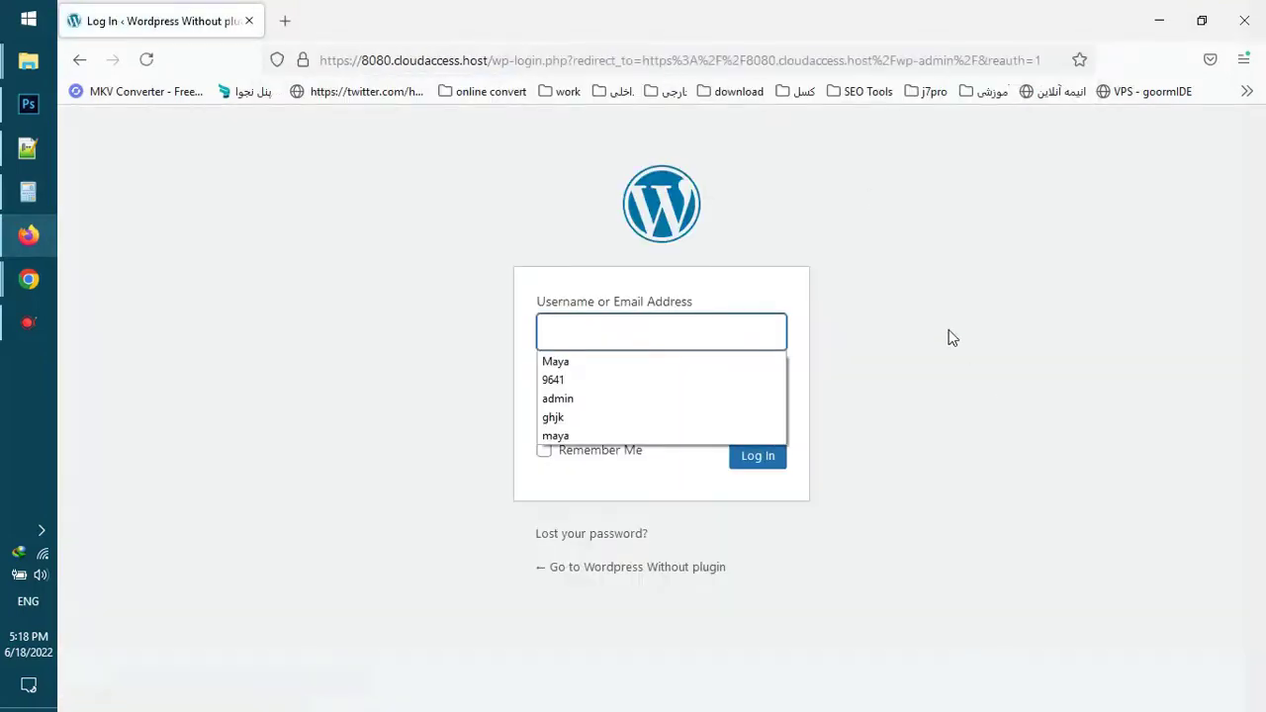
Step: At 110% zoom, log in with the saved username and wrong password '1'
left_click(950, 331)
key("ctrl+plus")
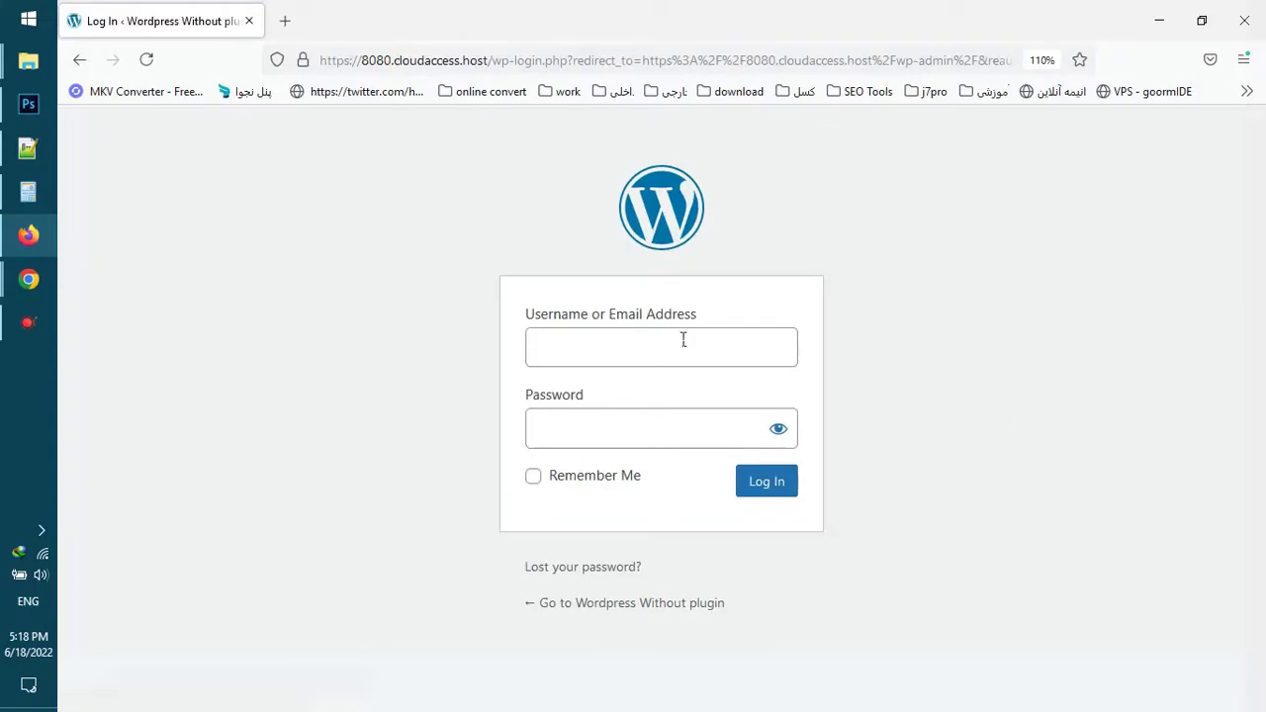
left_click(598, 347)
left_click(545, 373)
left_click(643, 415)
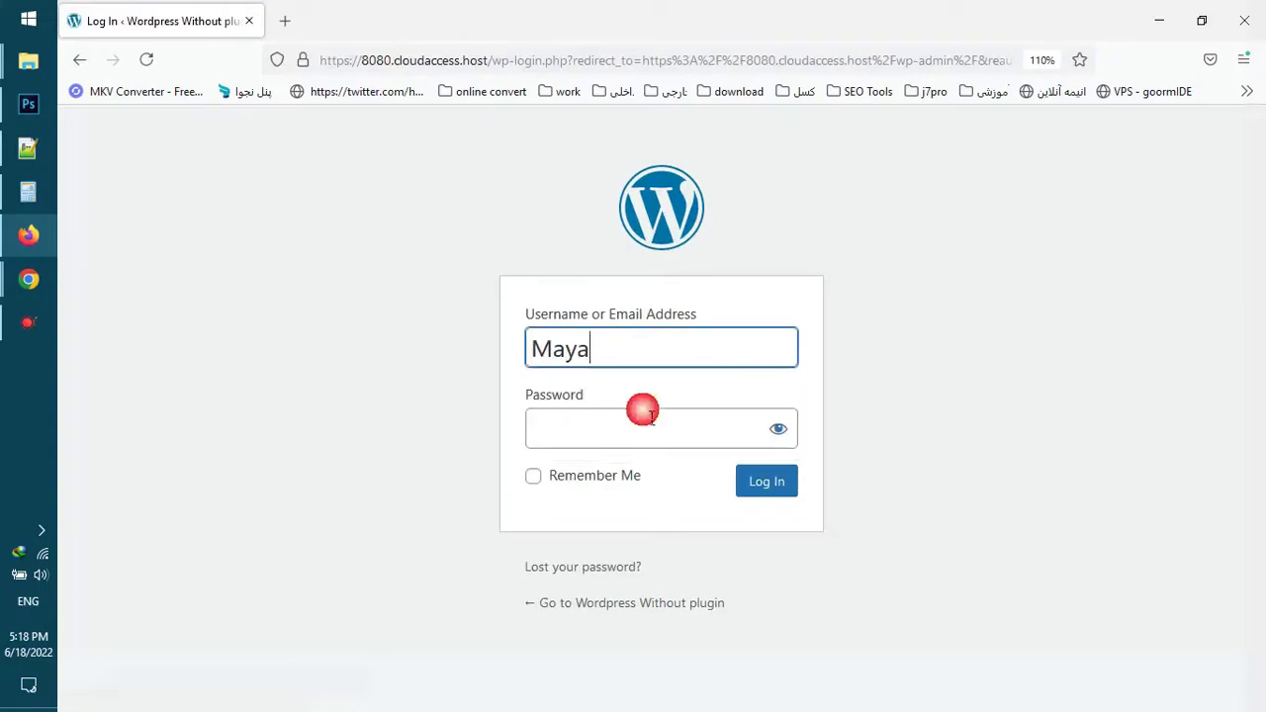
left_click(649, 431)
type("1")
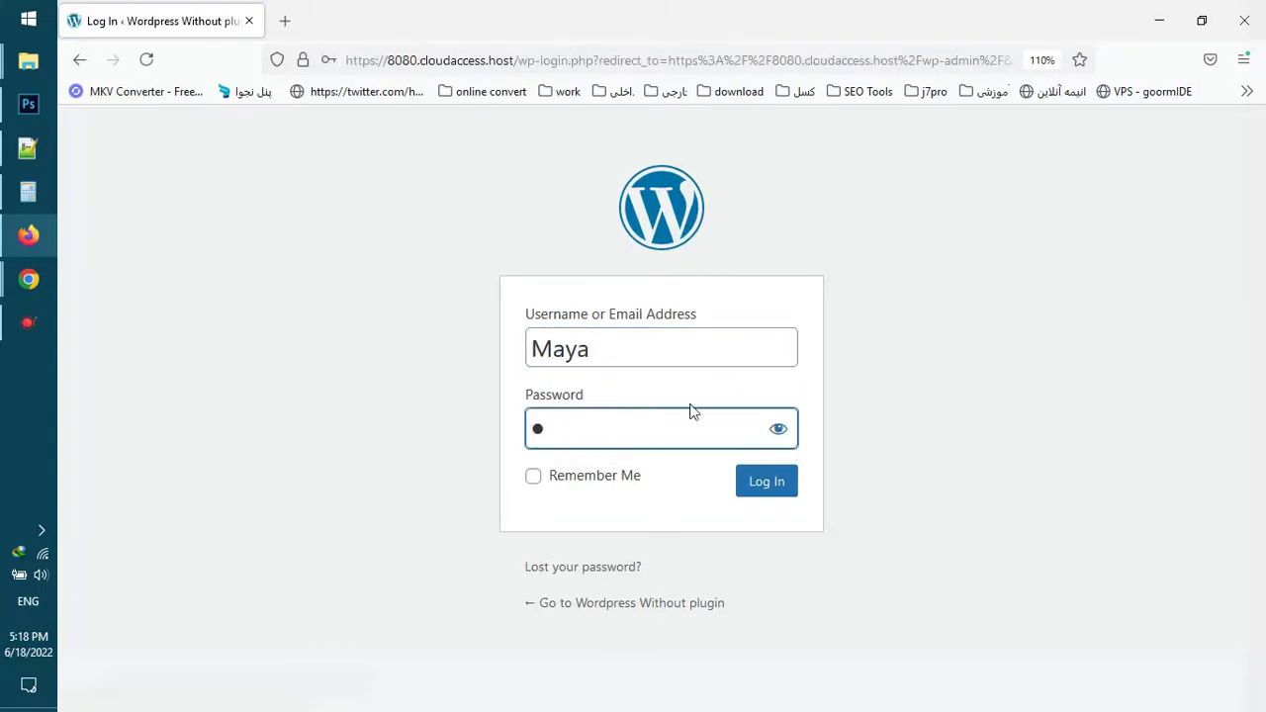
left_click(774, 489)
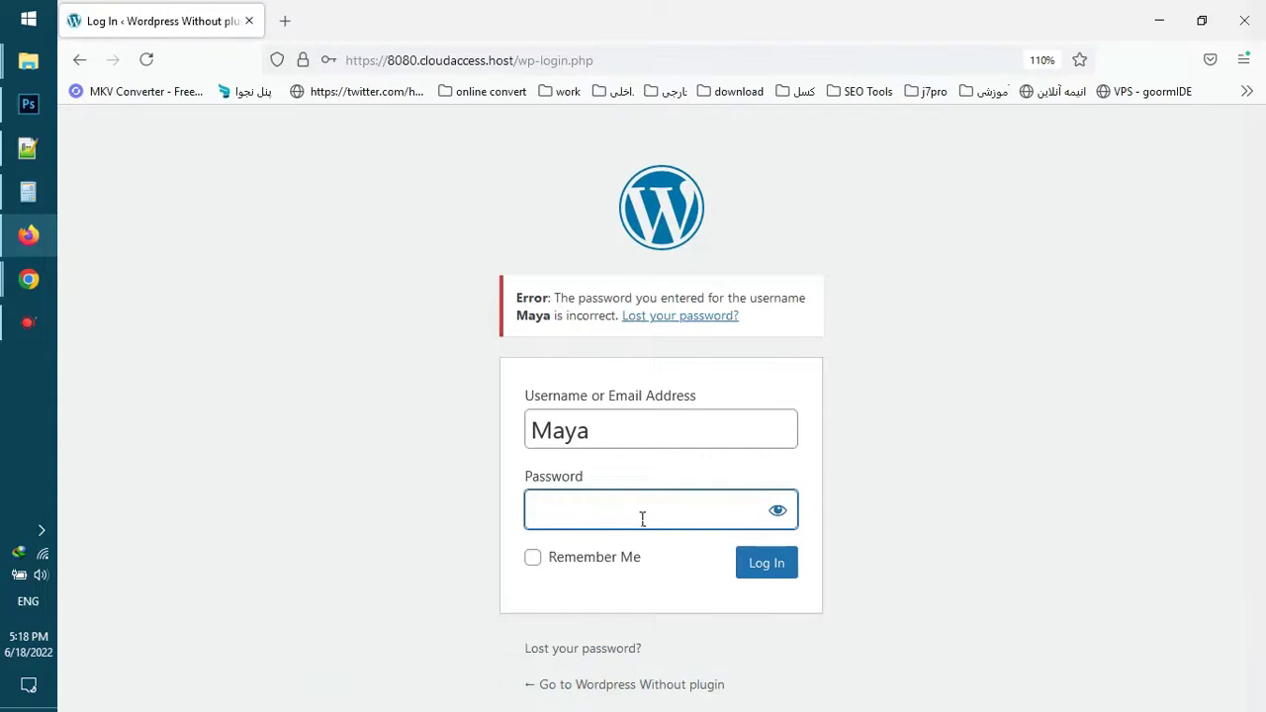
Step: Submit wrong passwords until the authentication-limit lockout message appears, viewed at 120%
left_click(599, 514)
type("1")
left_click(777, 566)
type("1")
left_click(777, 564)
left_click_drag(744, 321, 504, 312)
left_click(1036, 271)
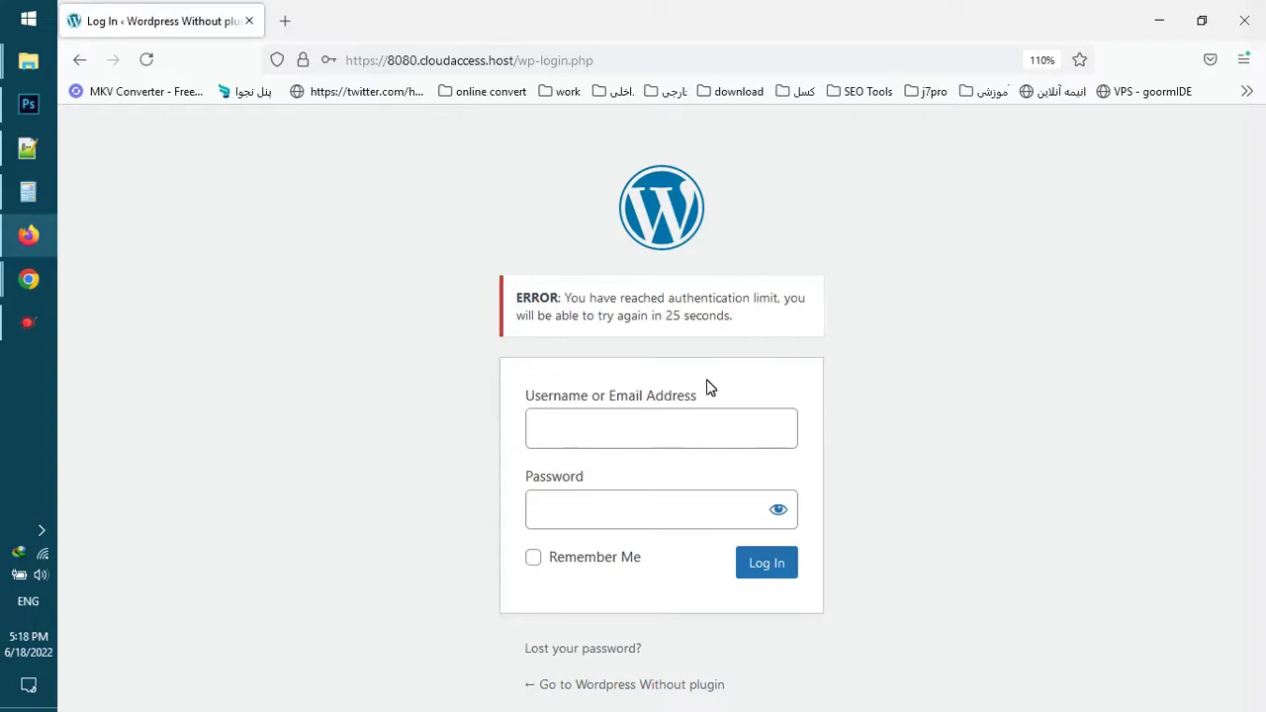
key("ctrl+plus")
left_click_drag(752, 294, 333, 247)
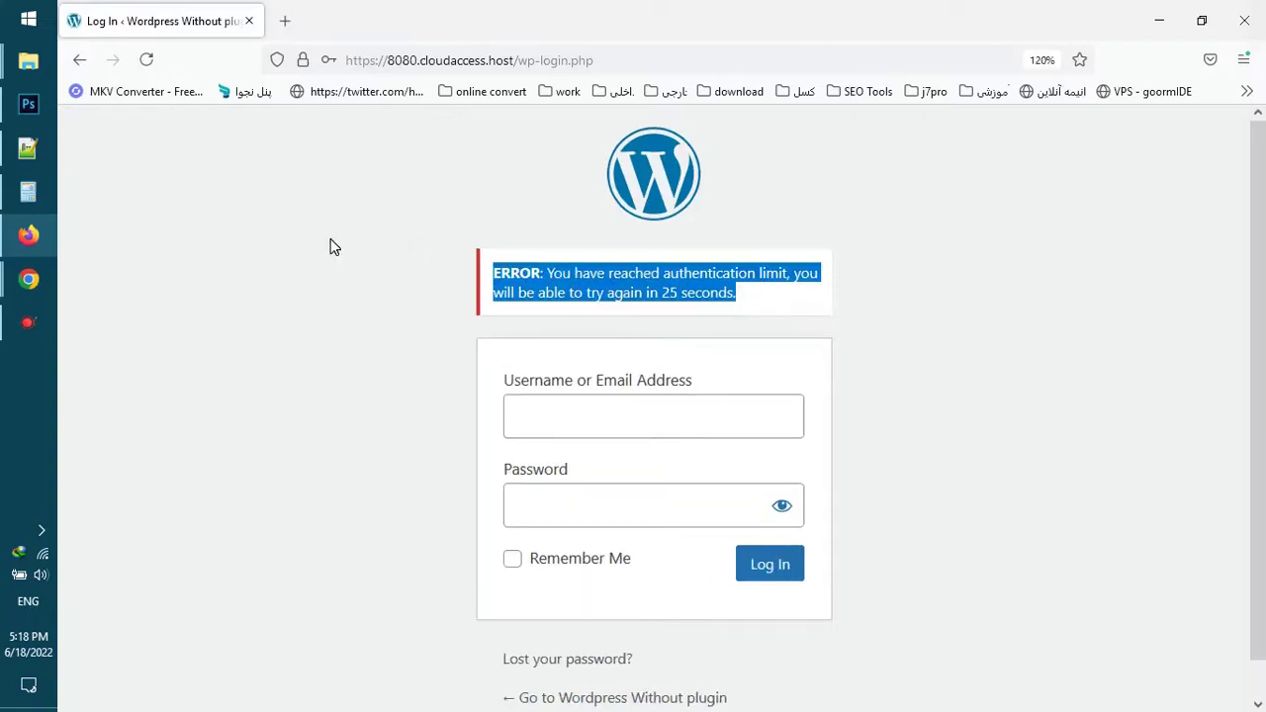
Step: Retry logging in while locked out, showing the countdown now at 17 seconds
left_click(581, 429)
left_click(565, 453)
left_click(579, 500)
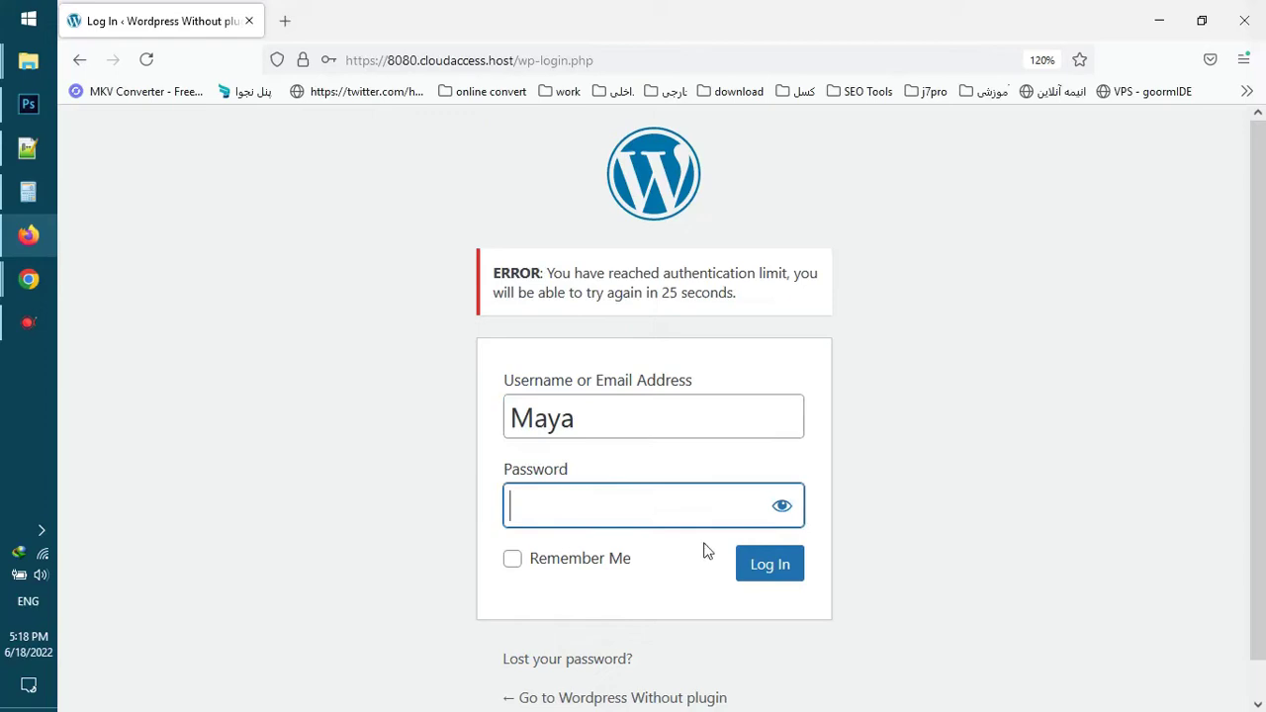
type("1")
left_click(770, 569)
left_click(695, 396)
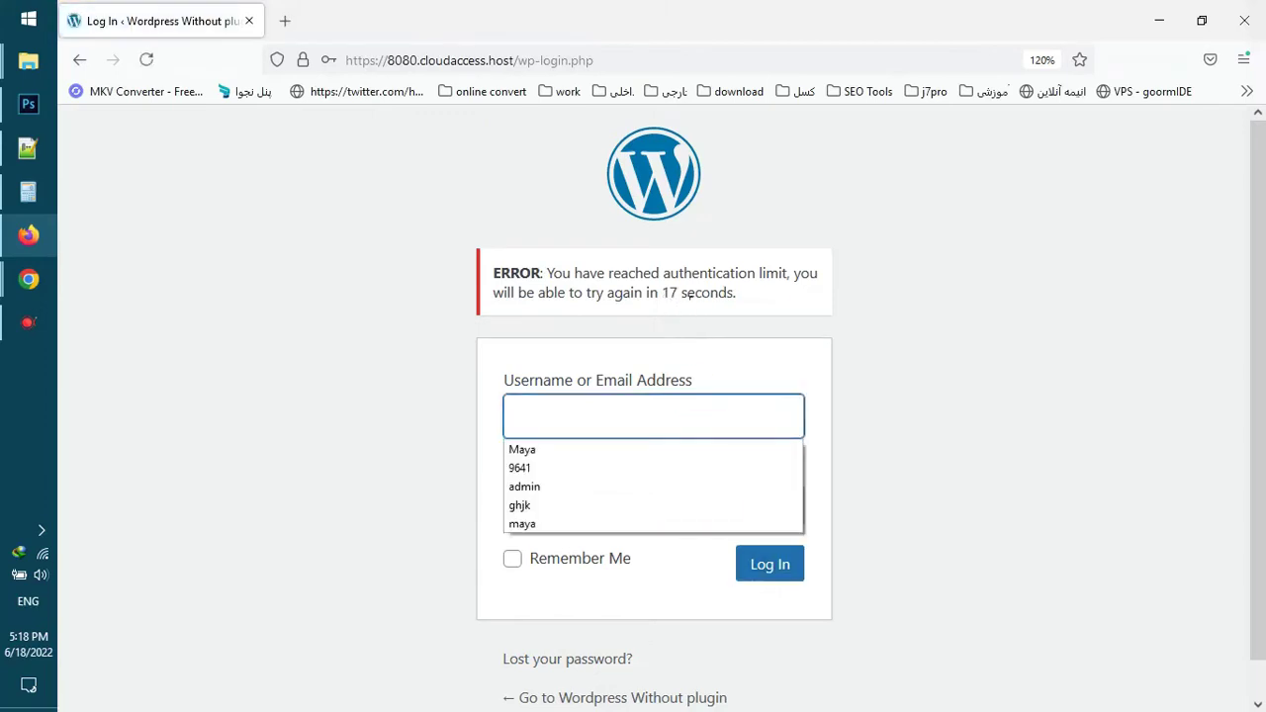
left_click_drag(683, 293, 621, 293)
left_click_drag(740, 292, 354, 336)
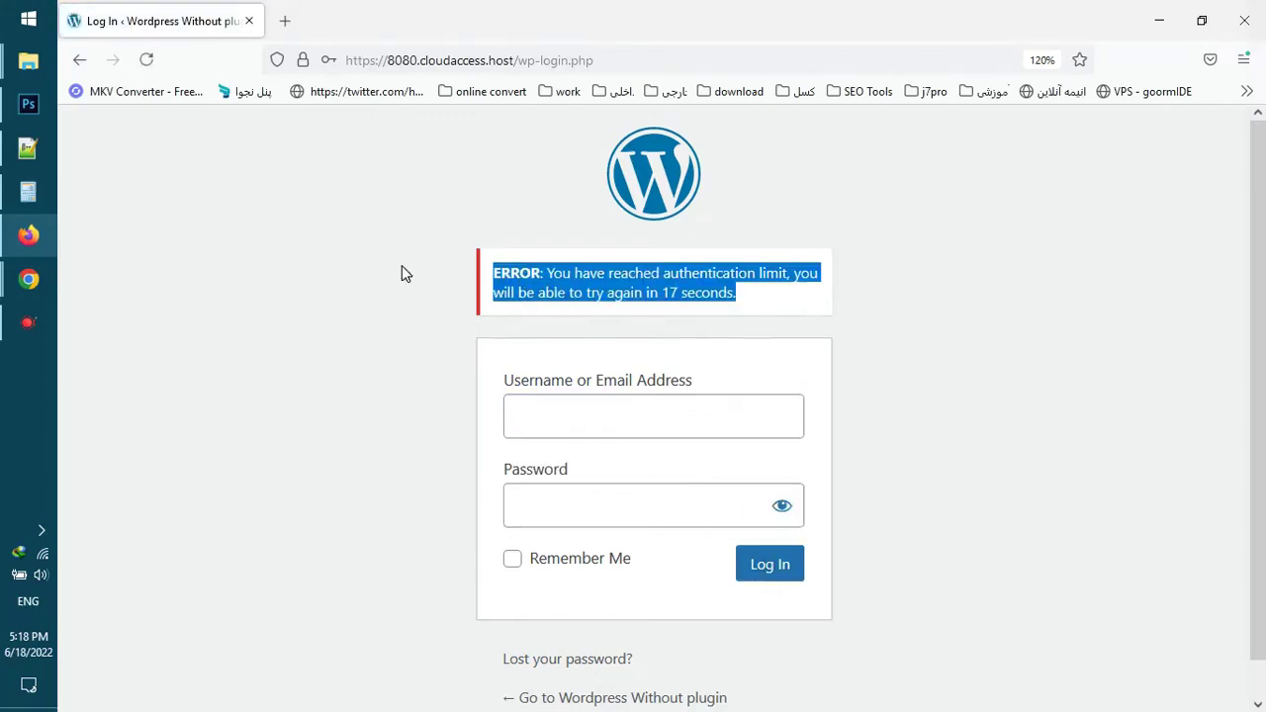
left_click(353, 336)
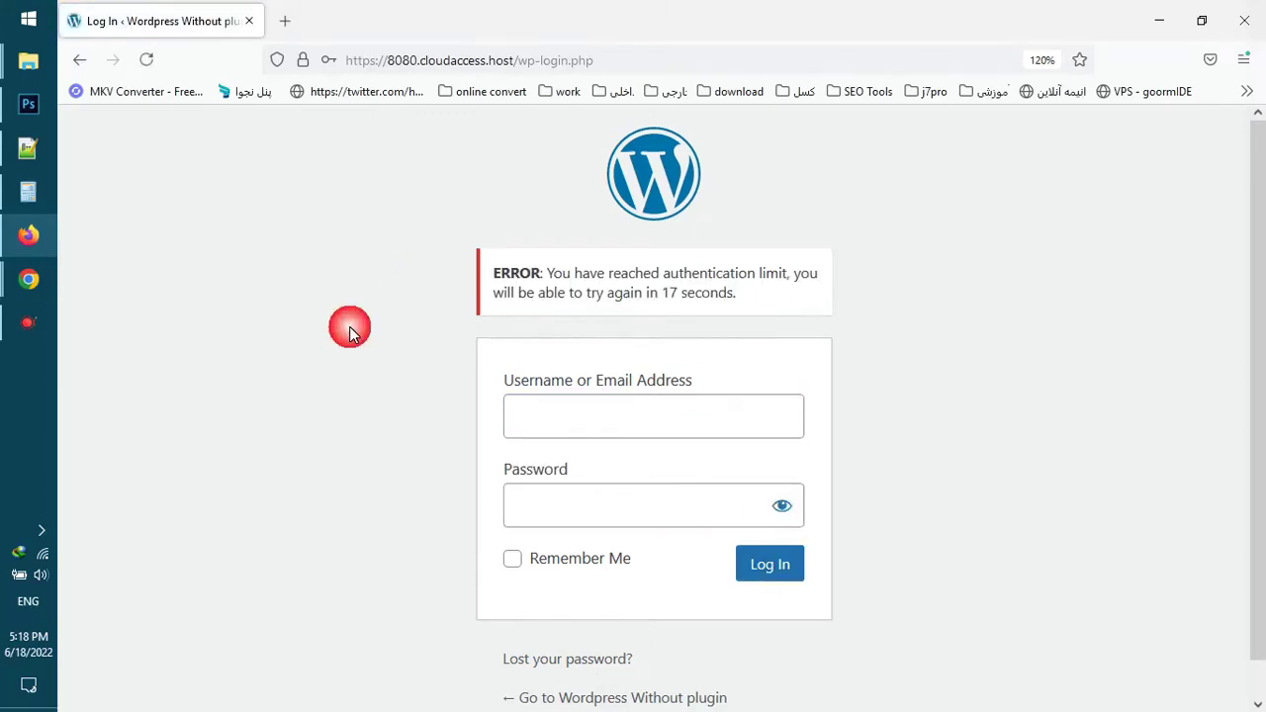
Step: Change the ban duration on line 31 from 0.008 to 1 and update functions.php
left_click(1163, 20)
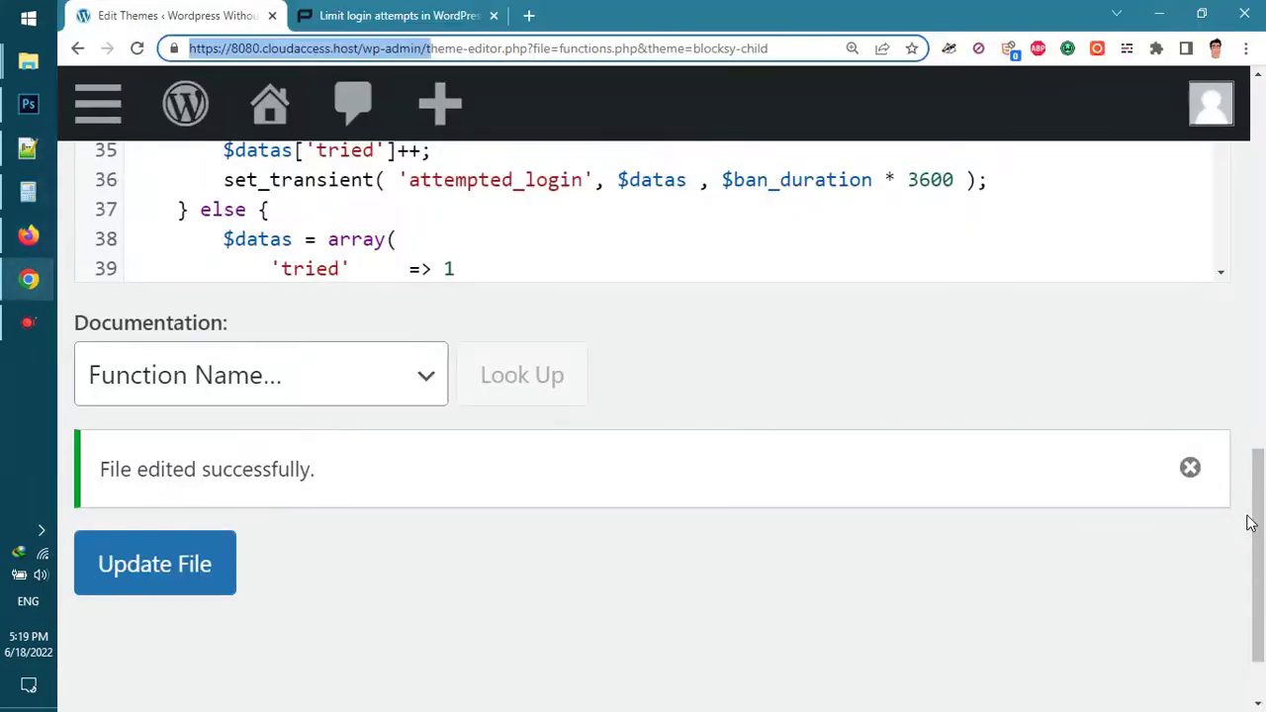
mouse_move(1254, 522)
left_mouse_down()
mouse_move(1263, 317)
mouse_move(1263, 371)
left_mouse_up()
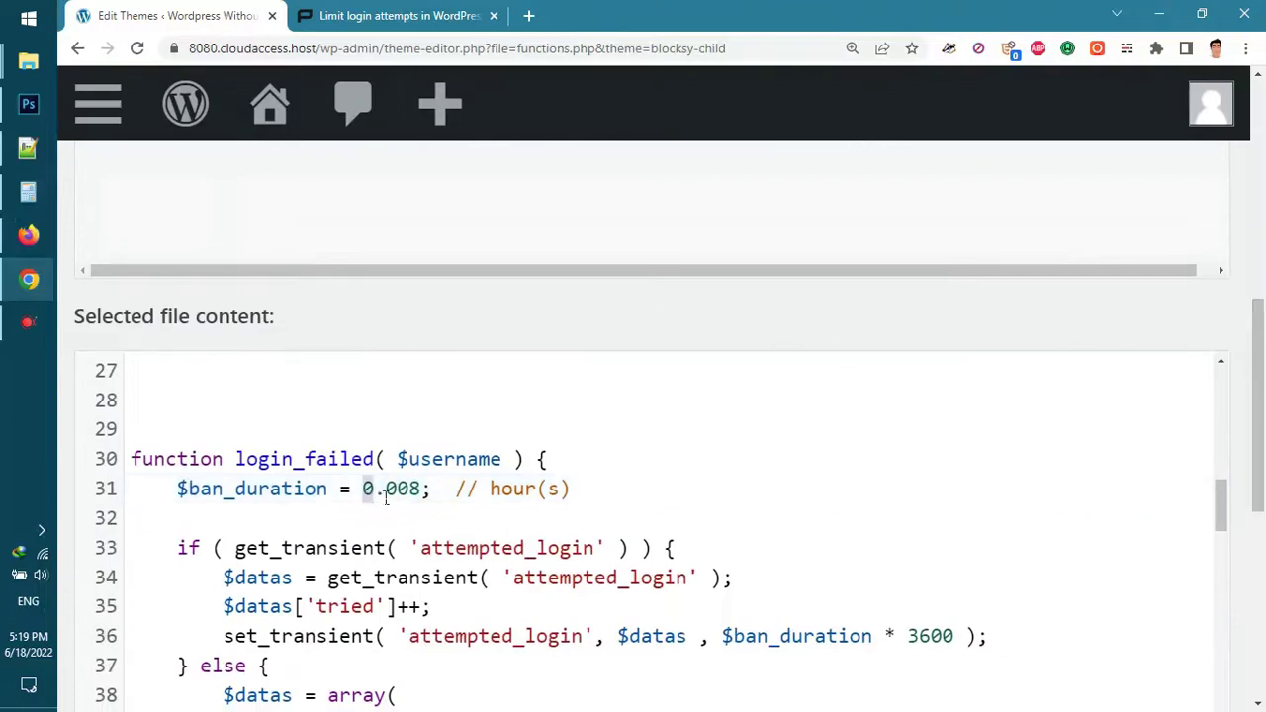
left_click_drag(363, 489, 430, 494)
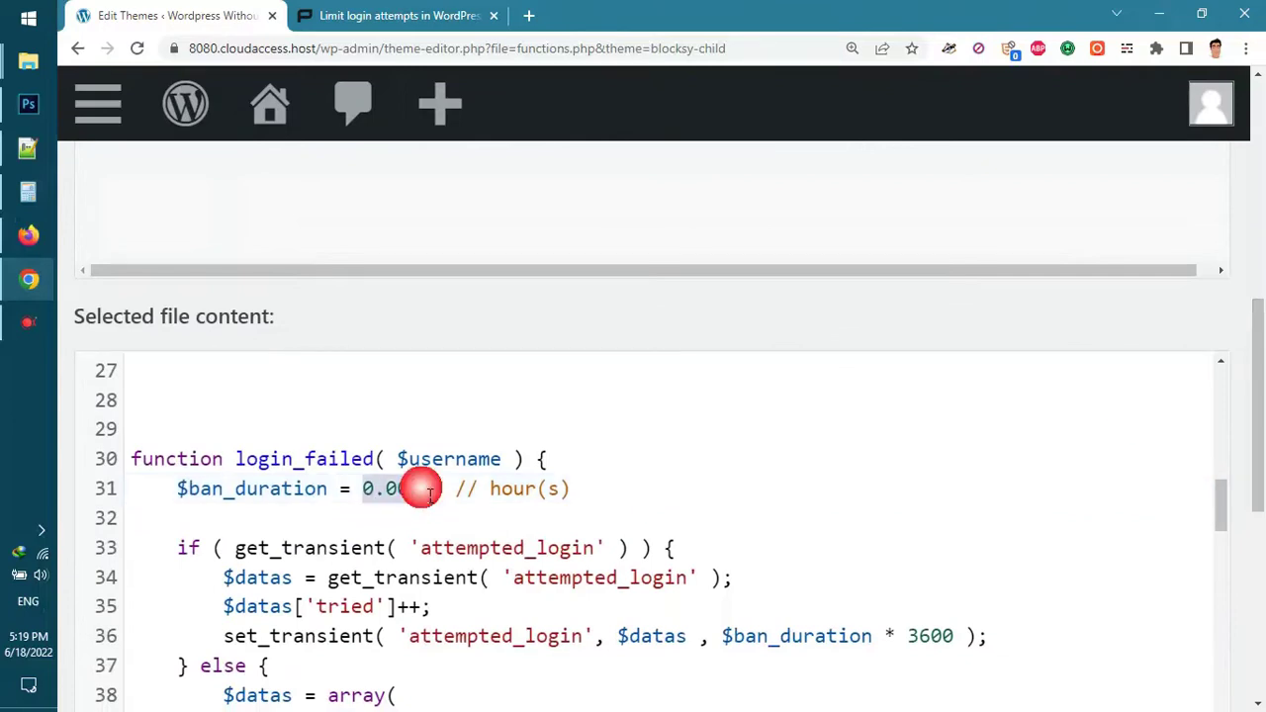
type("1")
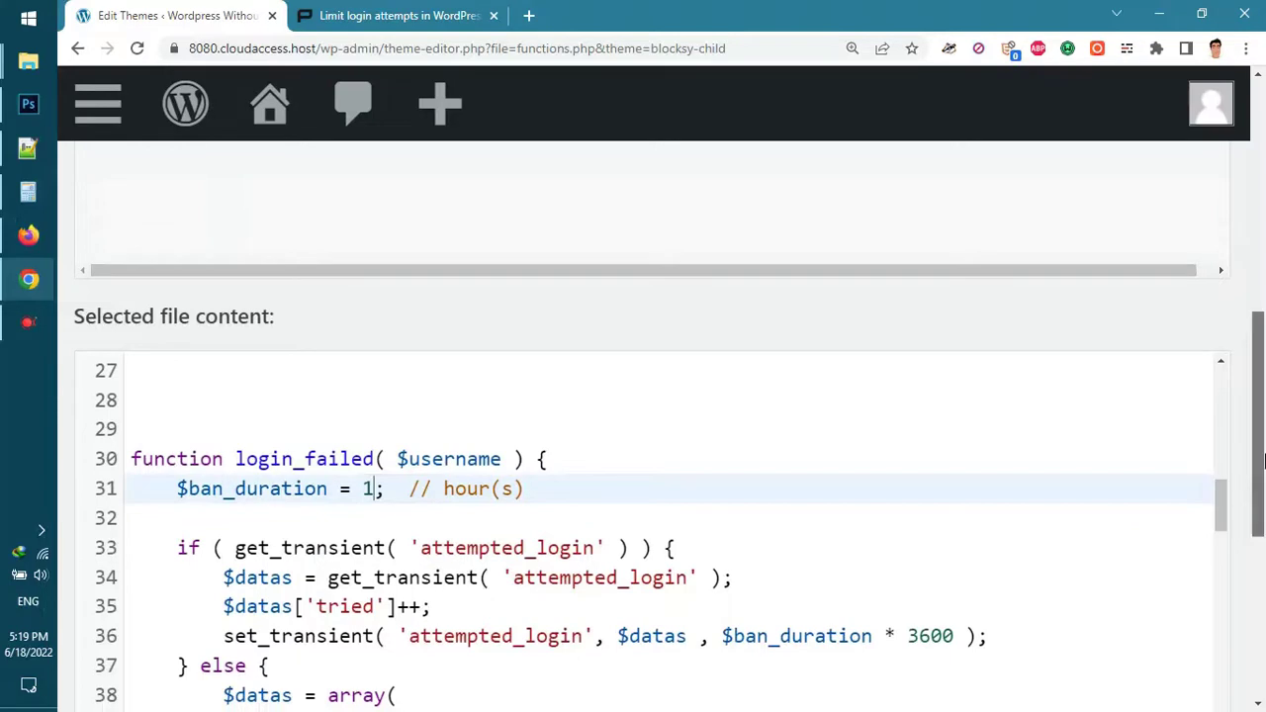
left_click_drag(1264, 460, 1262, 618)
left_click(201, 455)
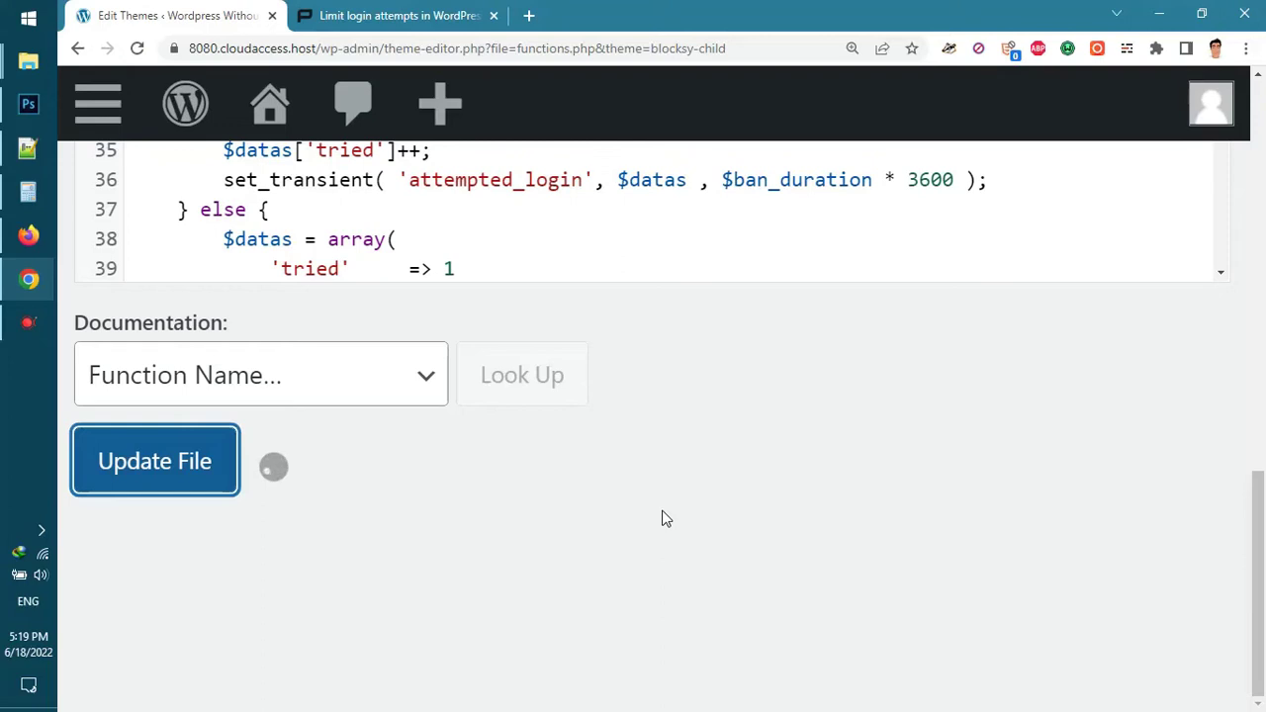
left_click(376, 446)
mouse_move(28, 235)
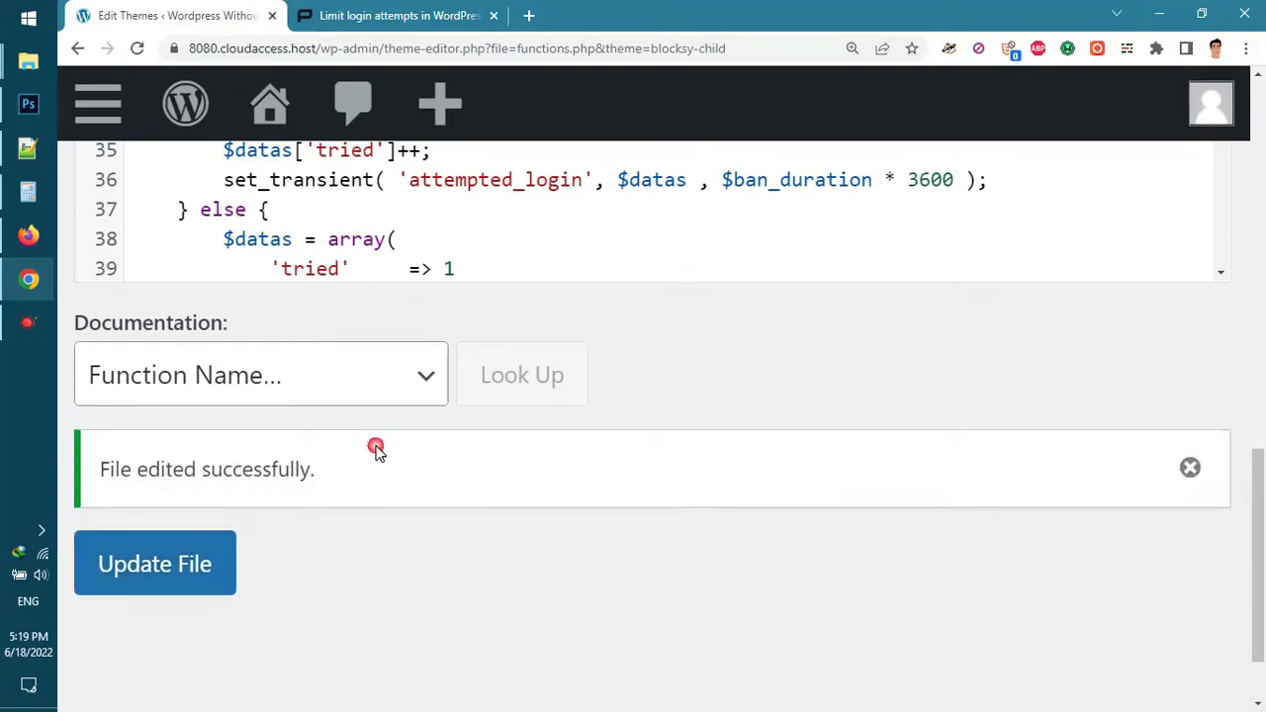
Step: In Firefox, submit the saved username with wrong password 'a' twice
left_click(38, 247)
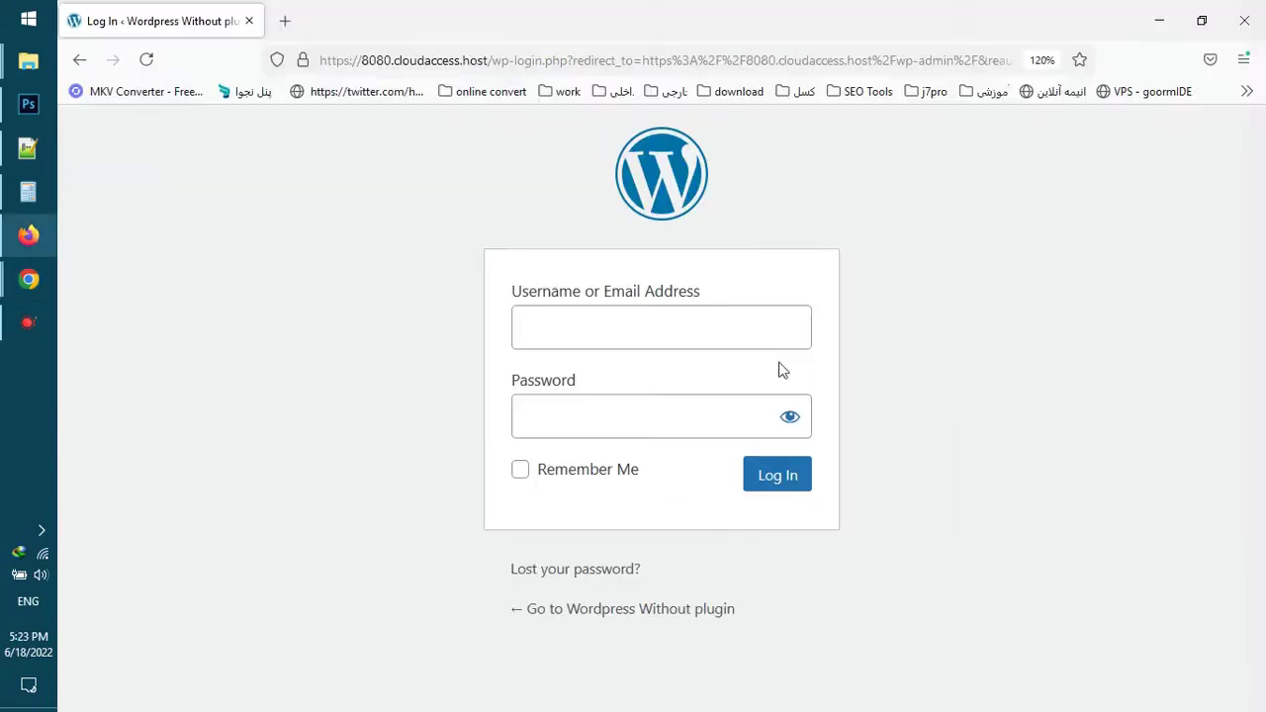
left_click(659, 319)
left_click(619, 356)
left_click(628, 420)
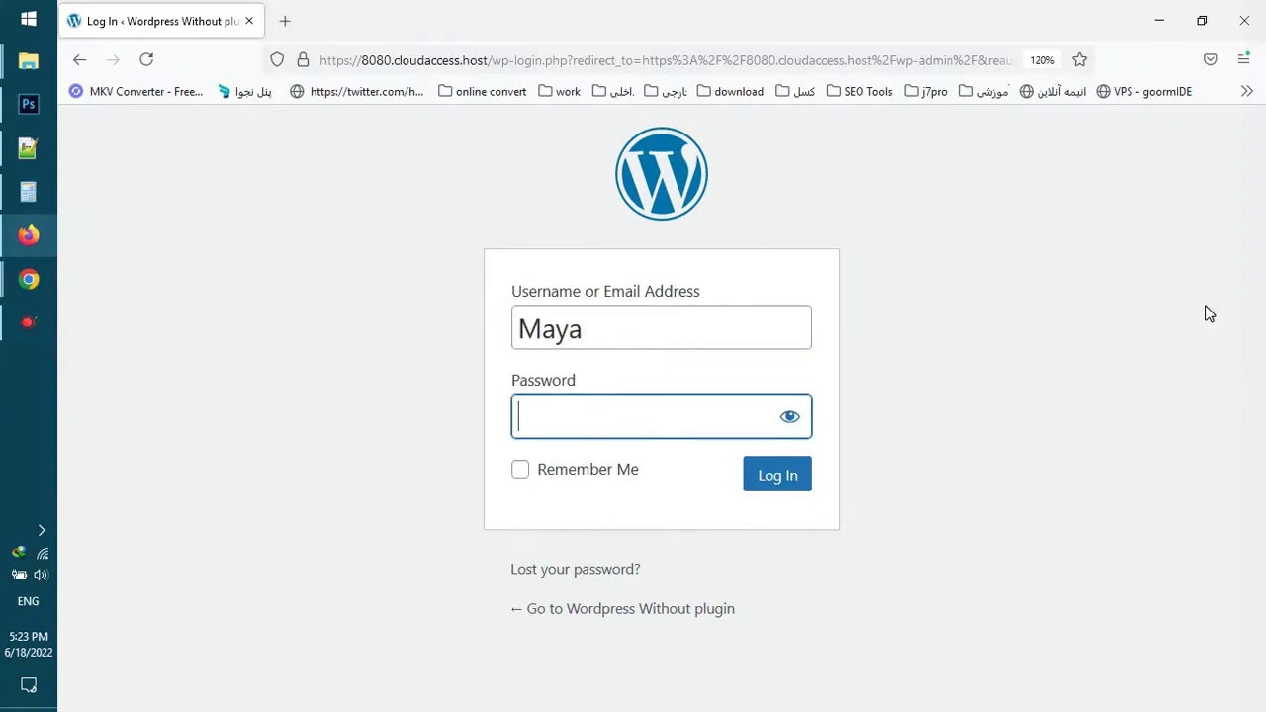
type("a")
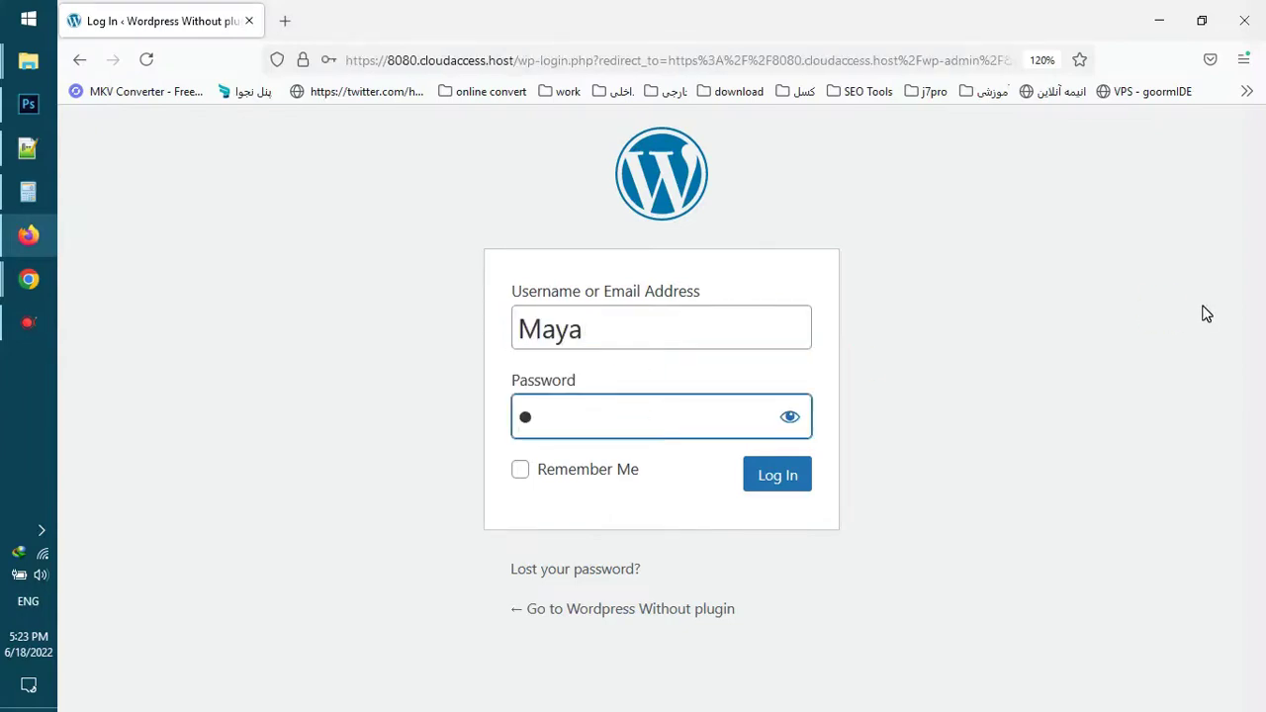
key("Return")
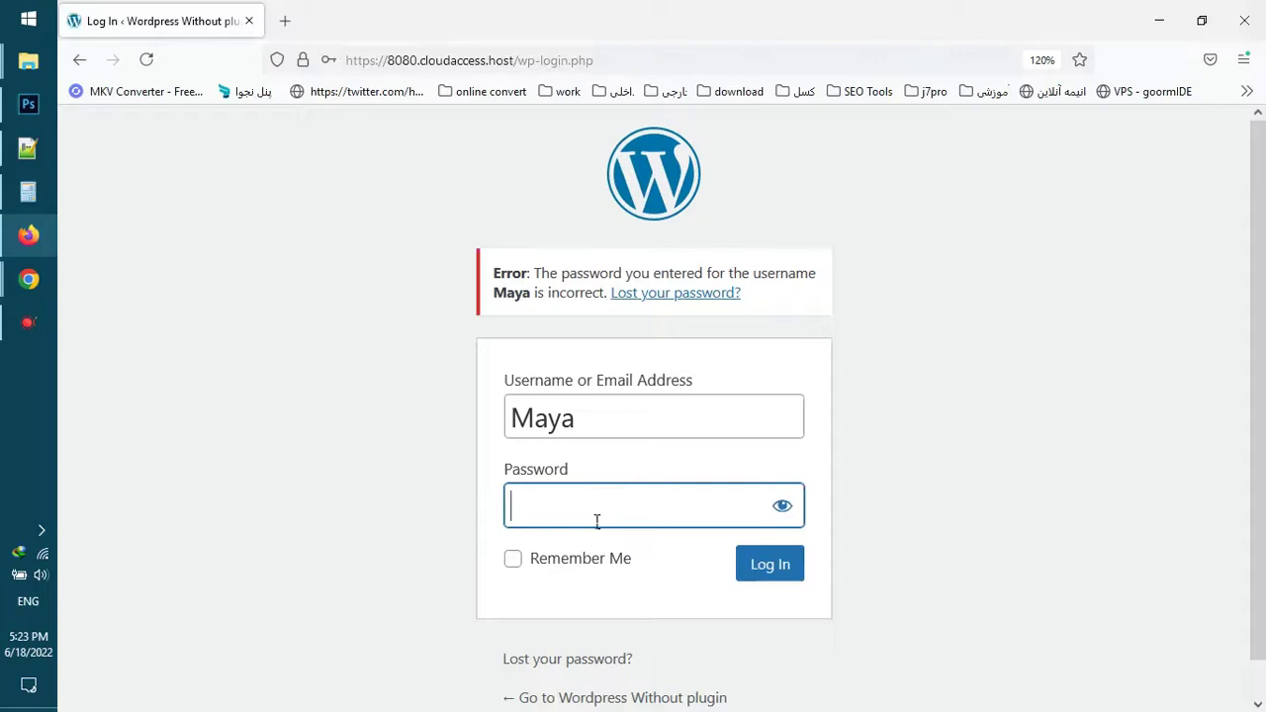
left_click(577, 508)
type("a")
key("Return")
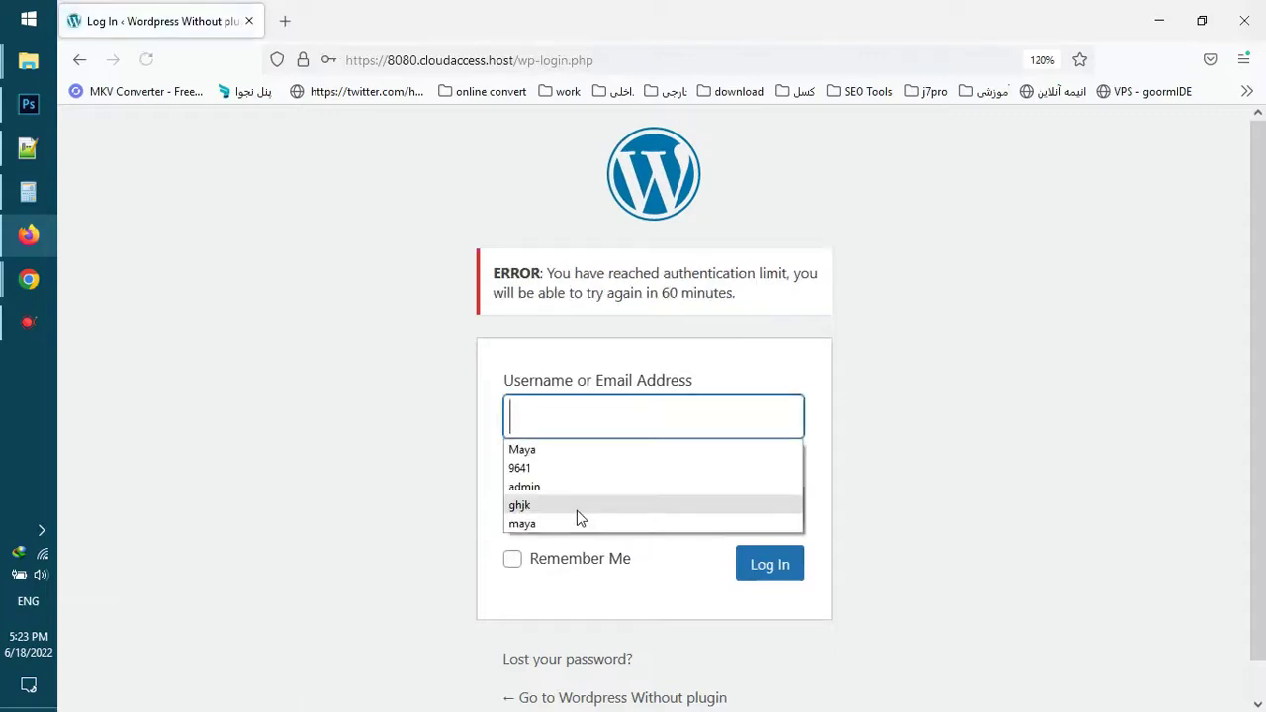
Step: Highlight the 60-minute wait in the lockout message at 150% zoom
mouse_move(766, 297)
left_mouse_down()
mouse_move(561, 306)
mouse_move(492, 273)
left_mouse_up()
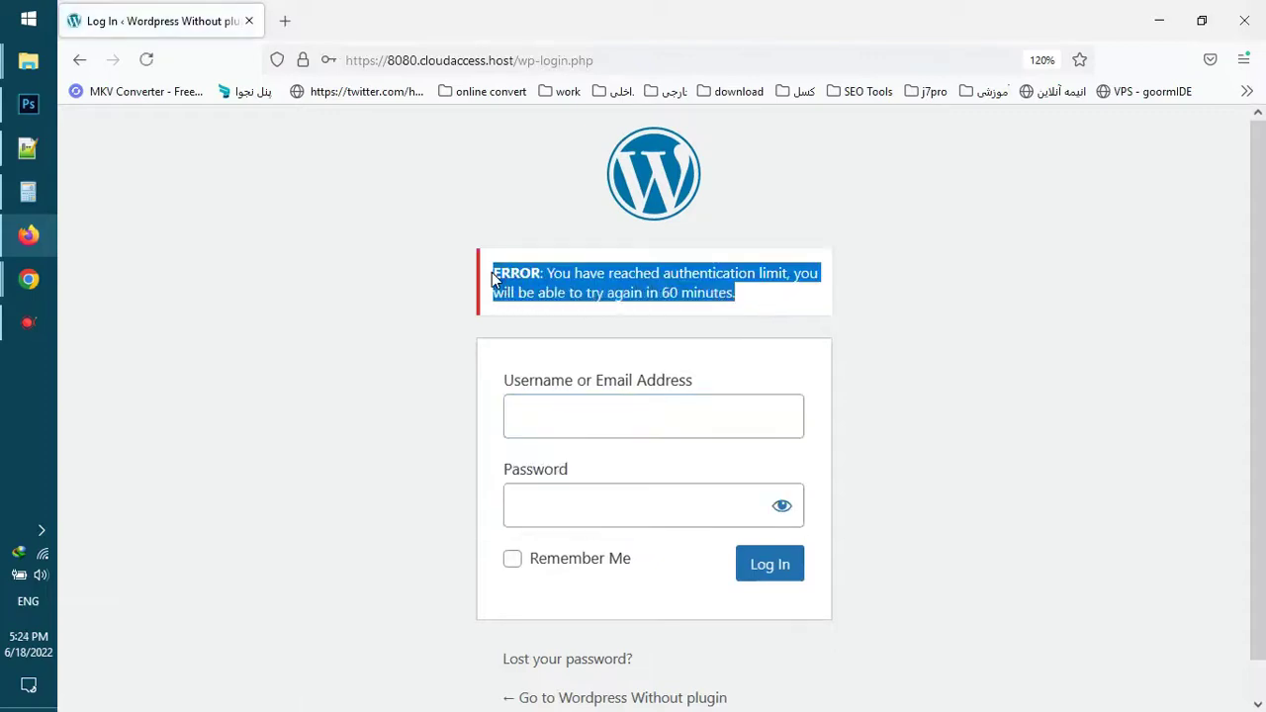
left_click(730, 297)
double_click(669, 302)
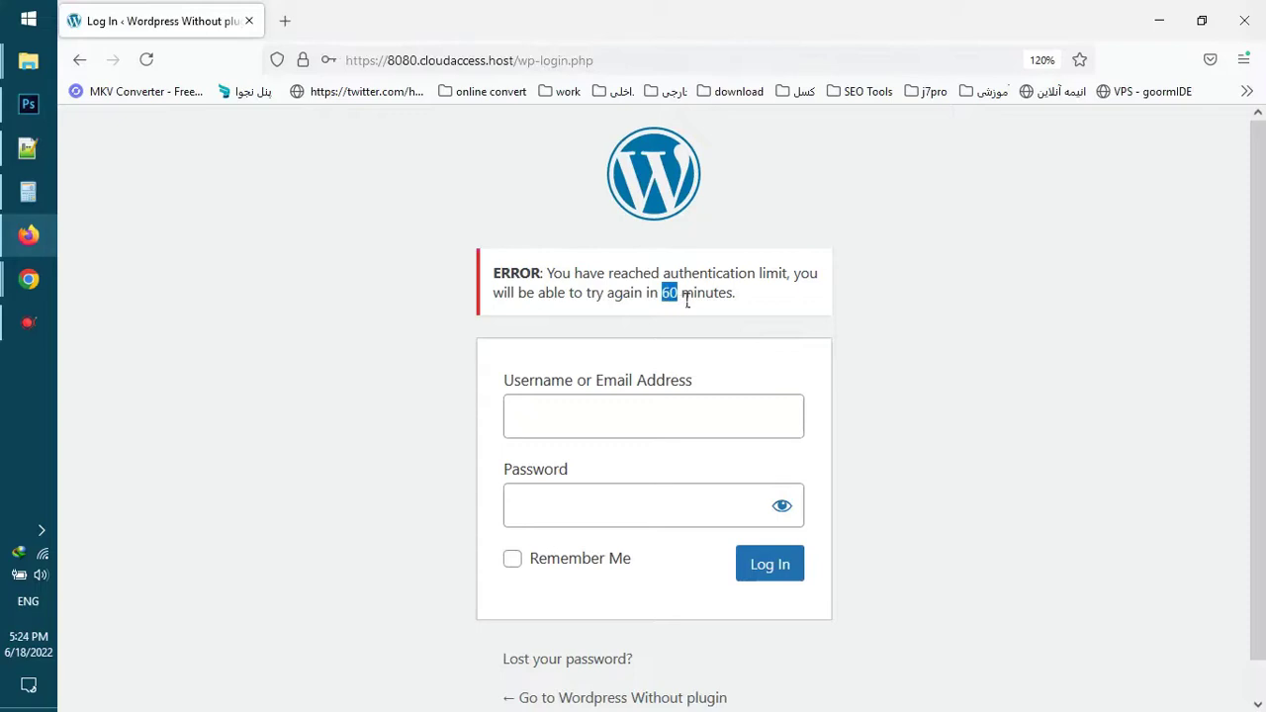
key("ctrl+plus")
key("ctrl+plus")
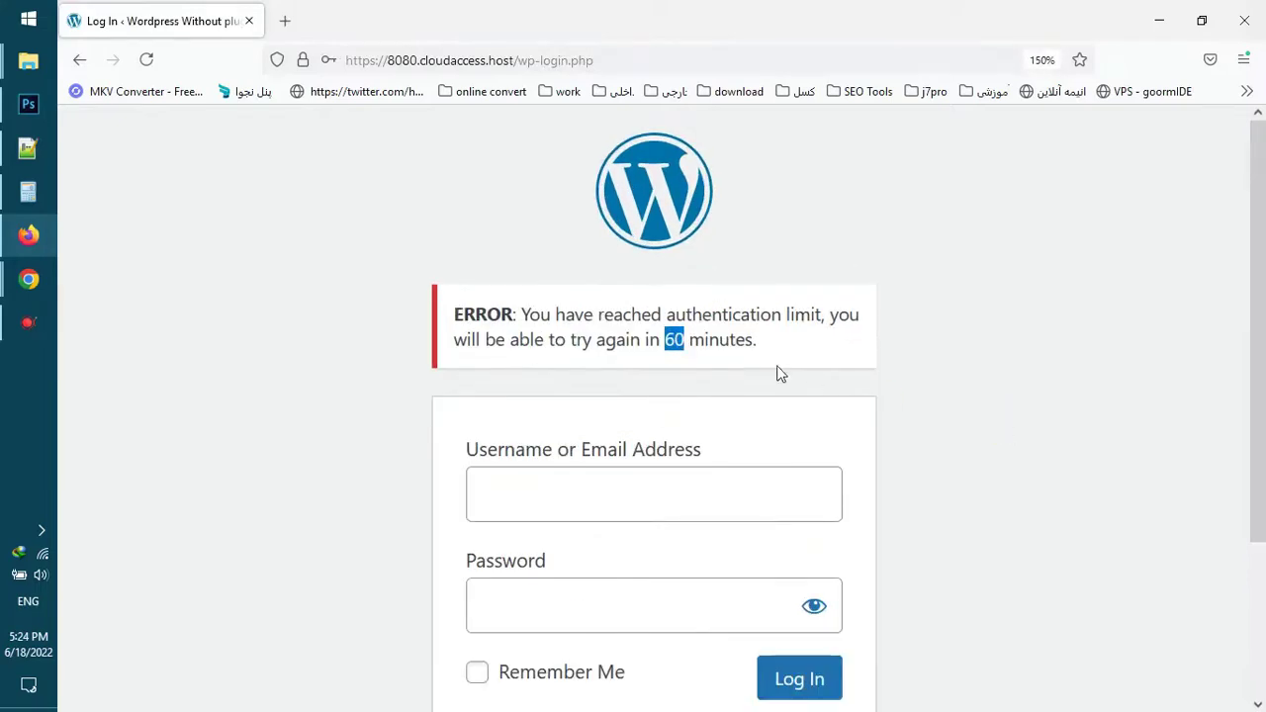
left_click_drag(758, 340, 570, 340)
left_click(1070, 455)
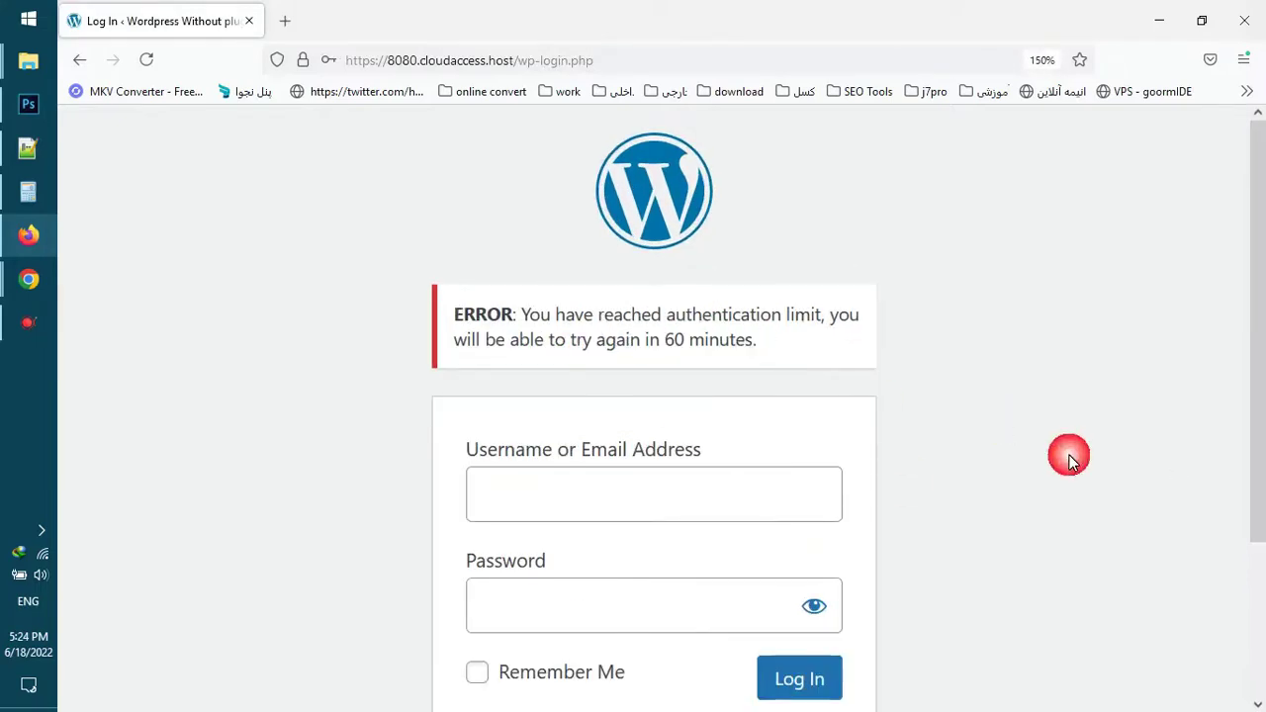